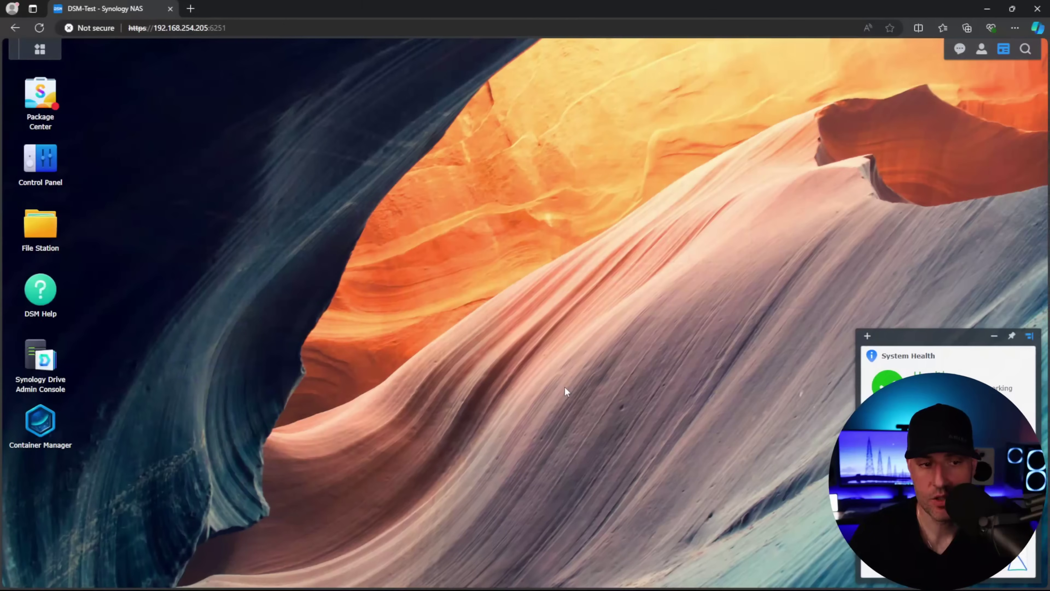
Enable the firewall in the NAS security settings and apply the change.
click(56, 182)
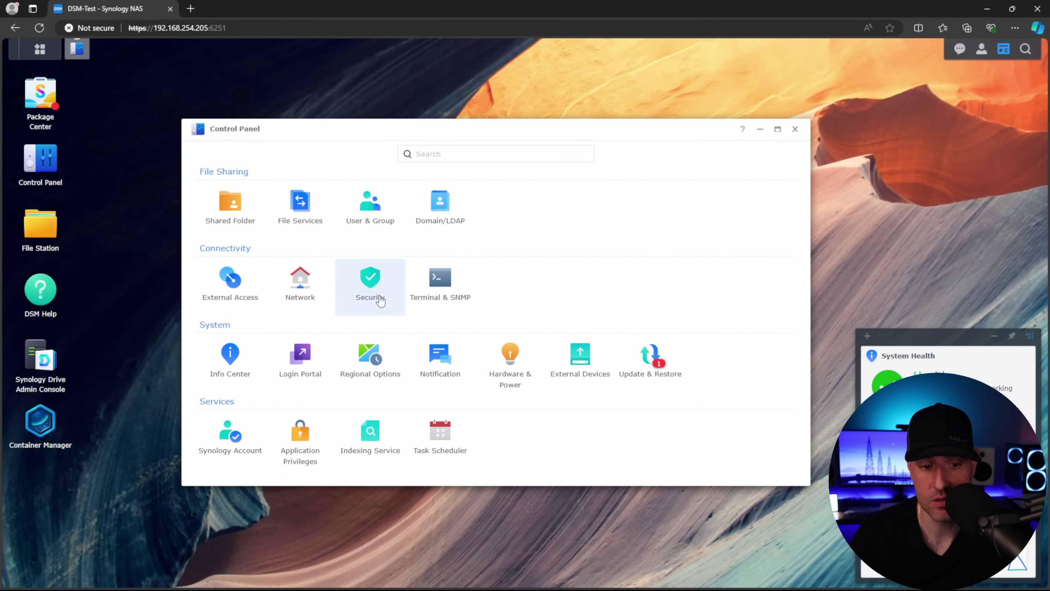
click(380, 301)
click(427, 157)
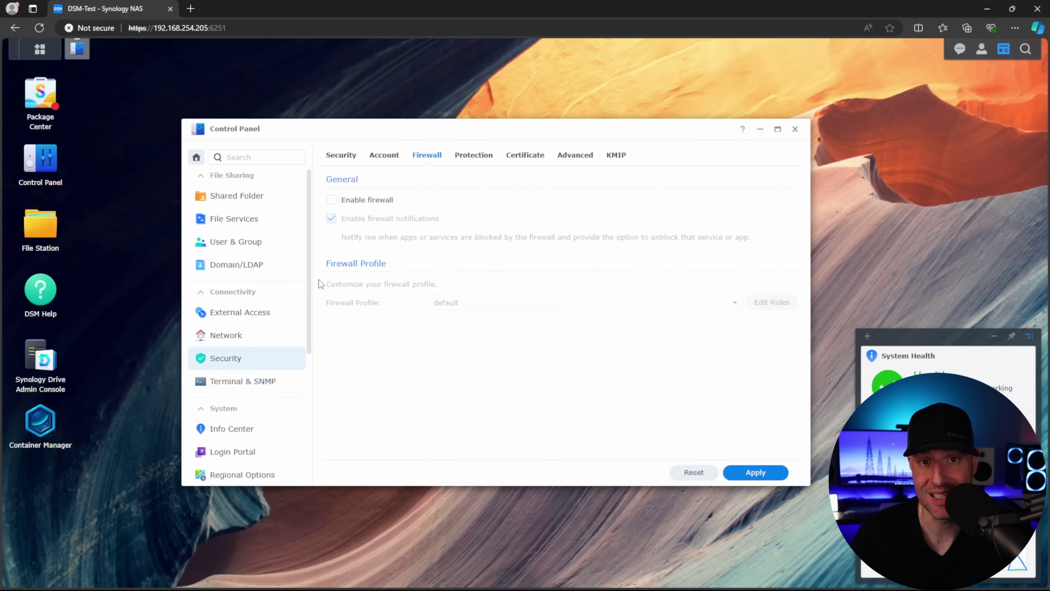
click(358, 203)
click(751, 471)
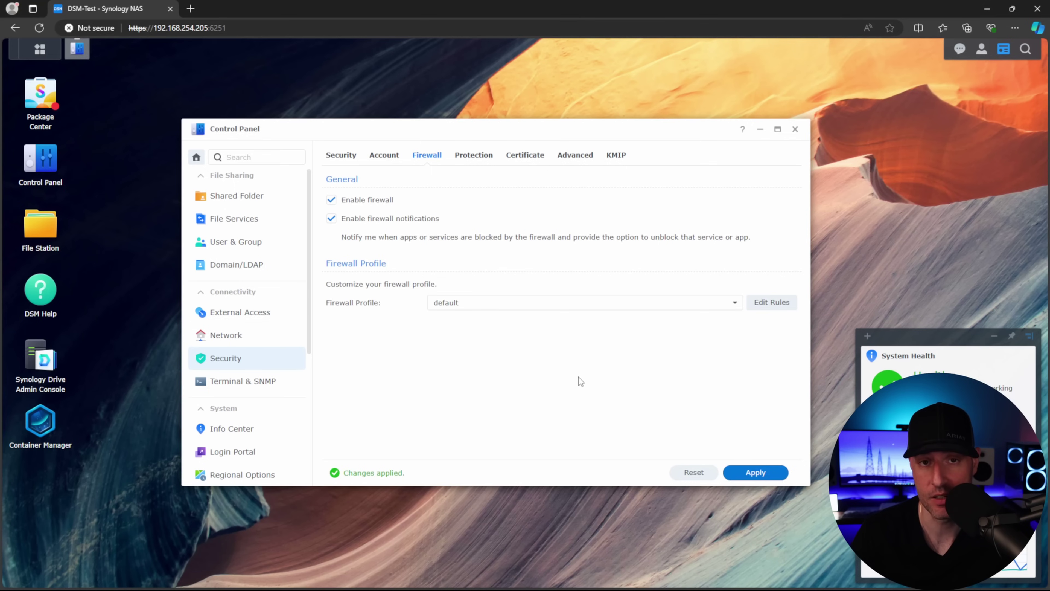
Check the available firewall profiles, then open the rules of the default profile and look through its interface choices.
click(461, 306)
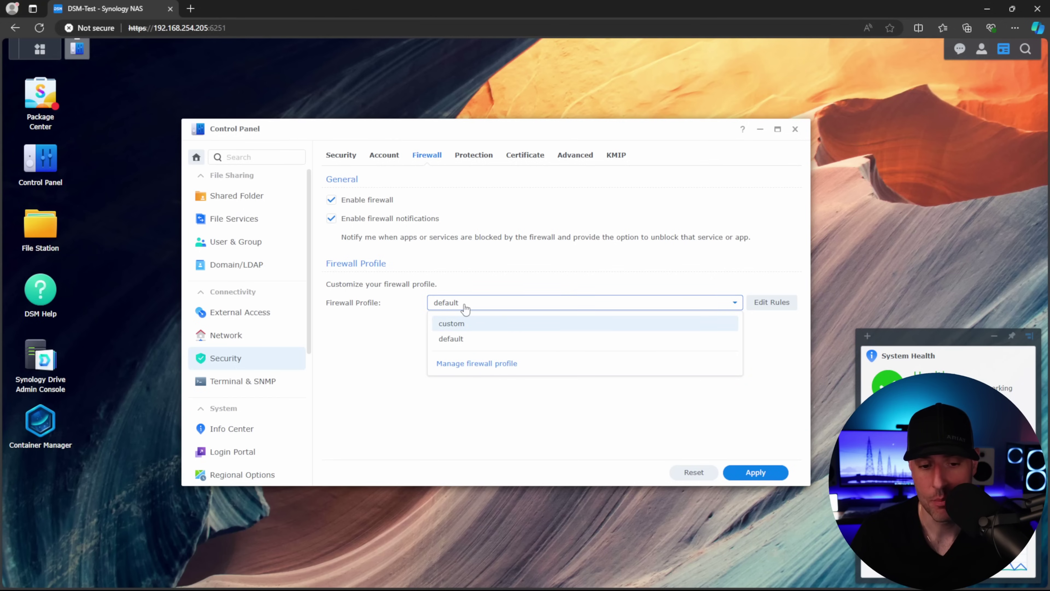
click(387, 347)
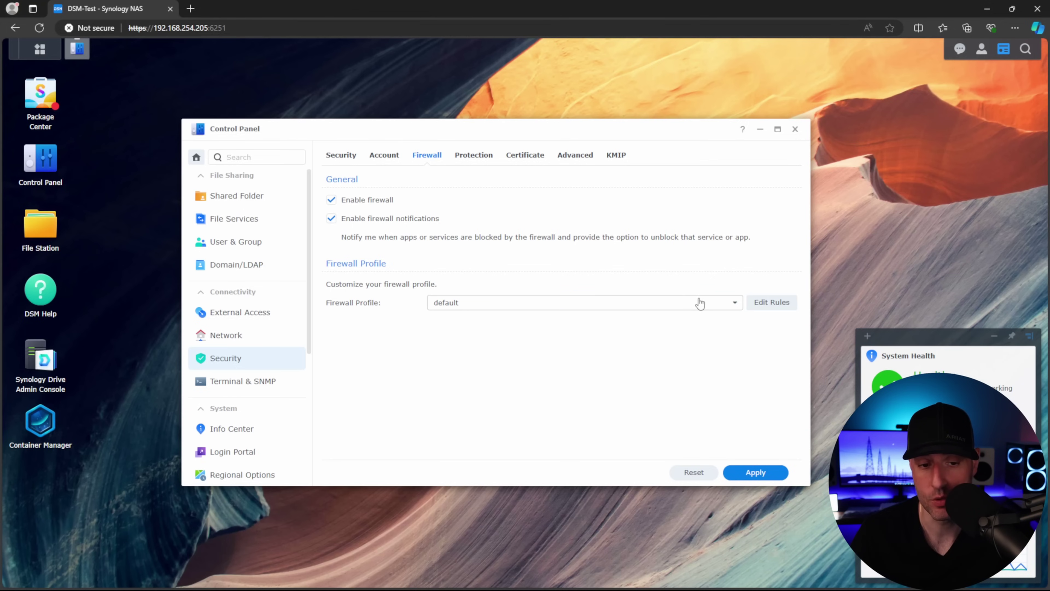
click(772, 306)
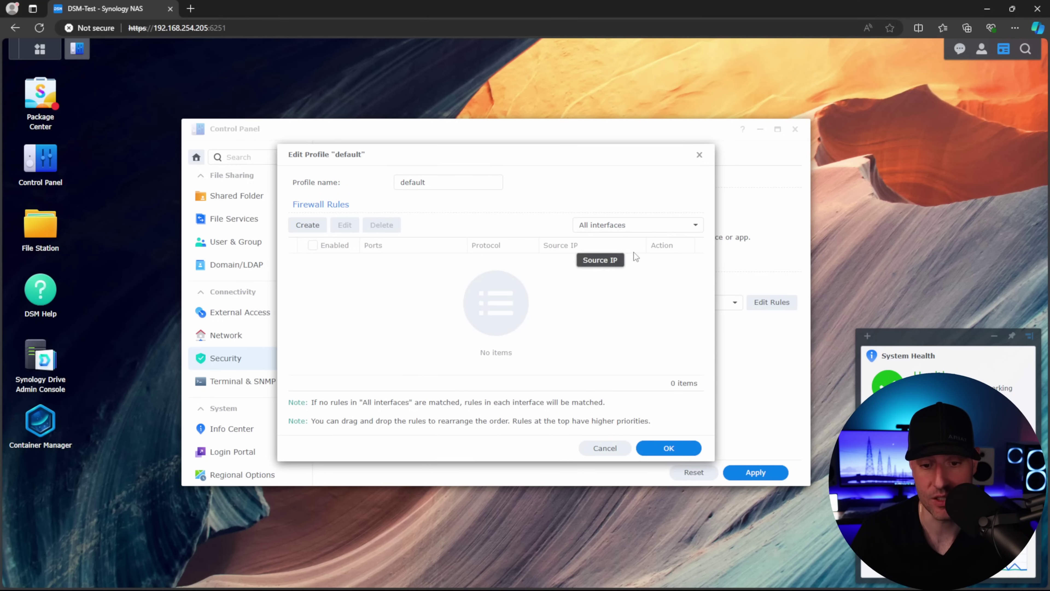
click(632, 225)
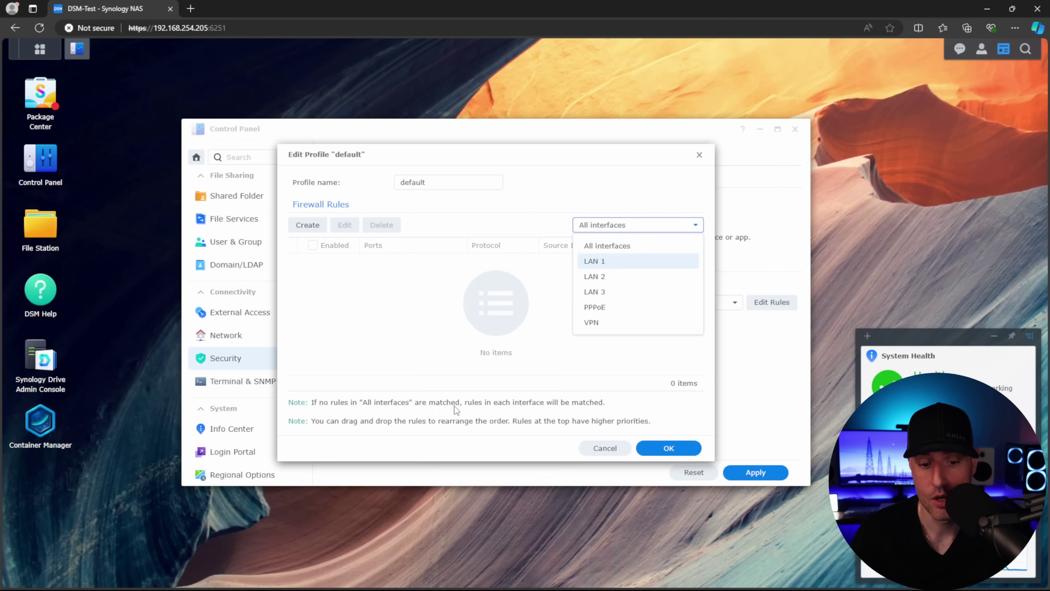
click(600, 213)
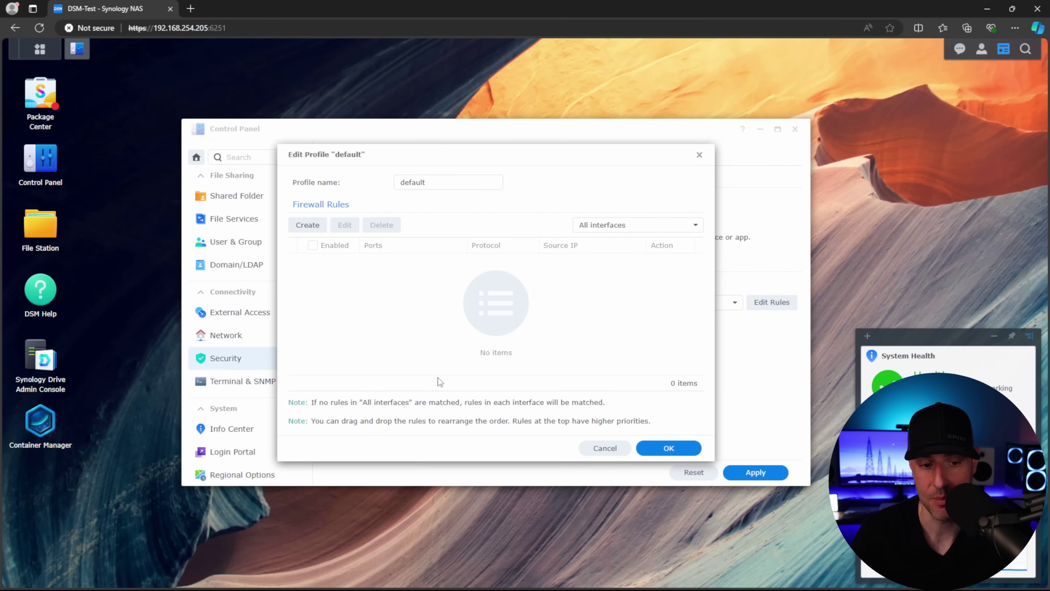
Set the LAN 1 interface to deny access when no rules are matched.
click(622, 224)
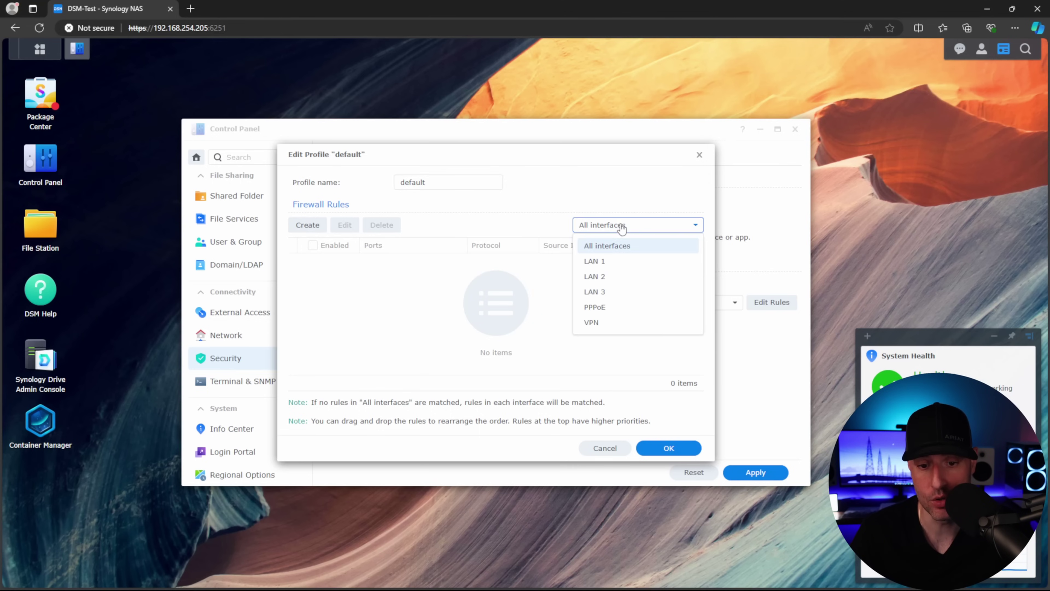
click(613, 261)
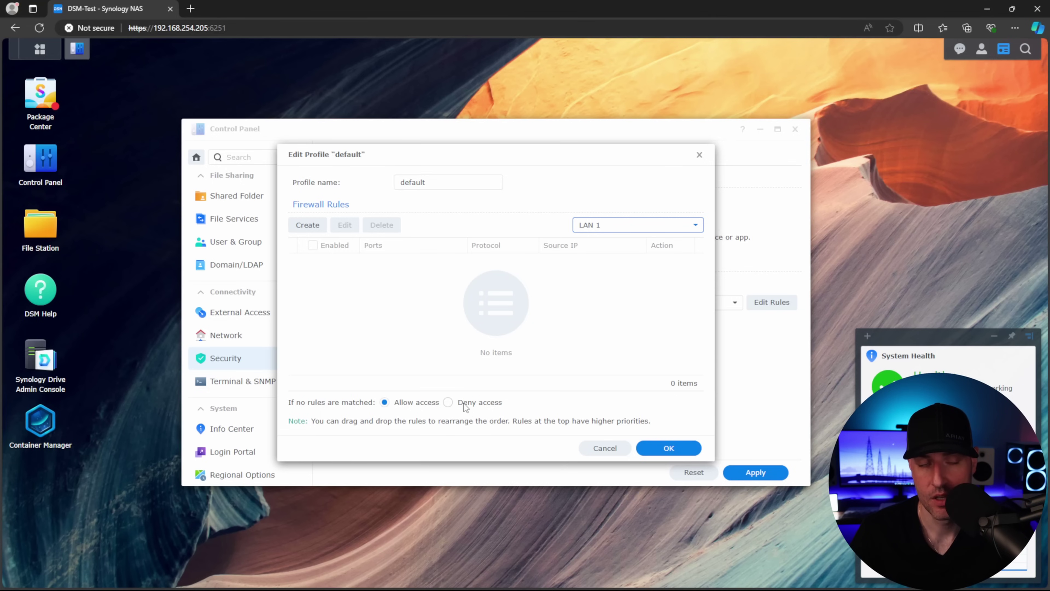
click(621, 233)
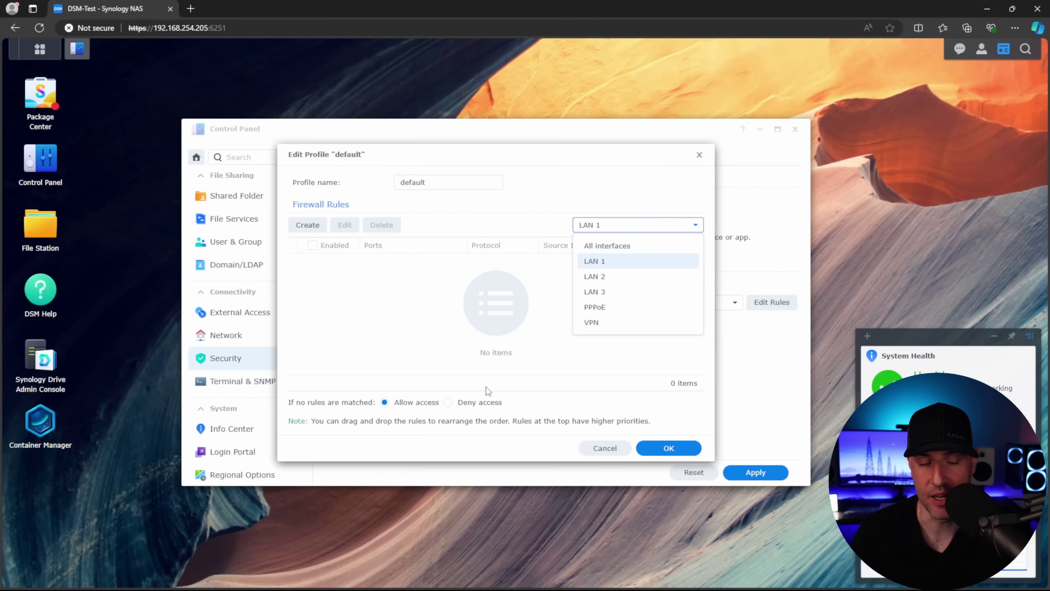
click(494, 391)
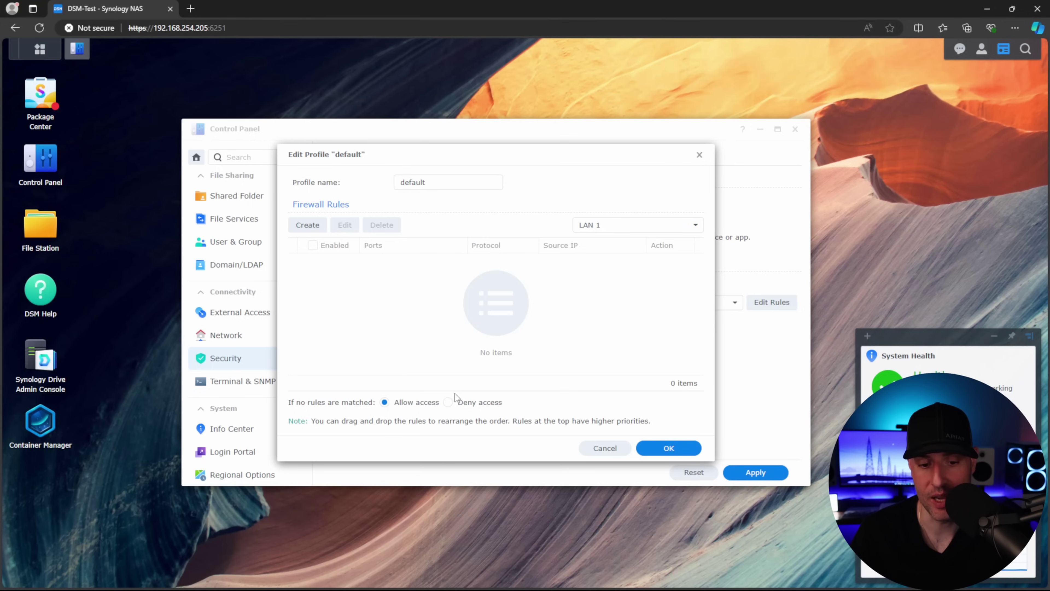
click(448, 402)
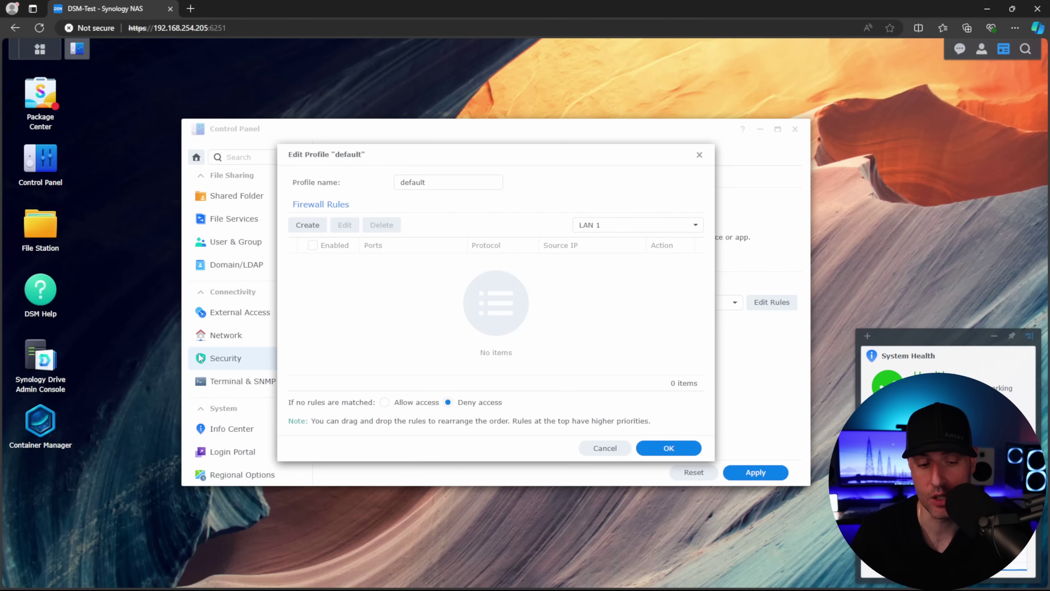
Set the LAN 2, LAN 3, PPPoE and VPN interfaces to deny access when no rules are matched.
click(591, 226)
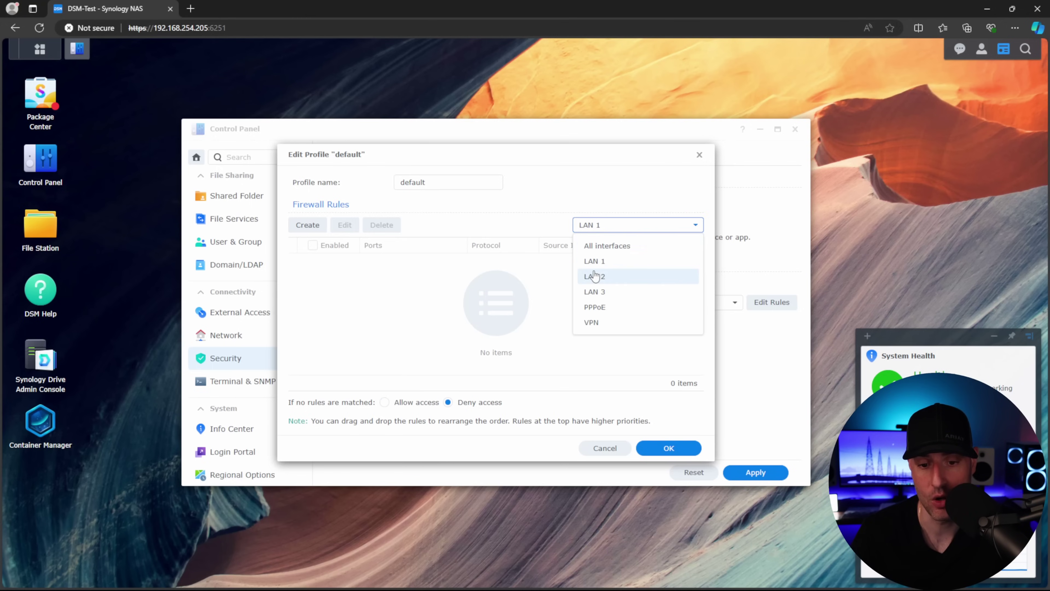
click(592, 275)
click(637, 227)
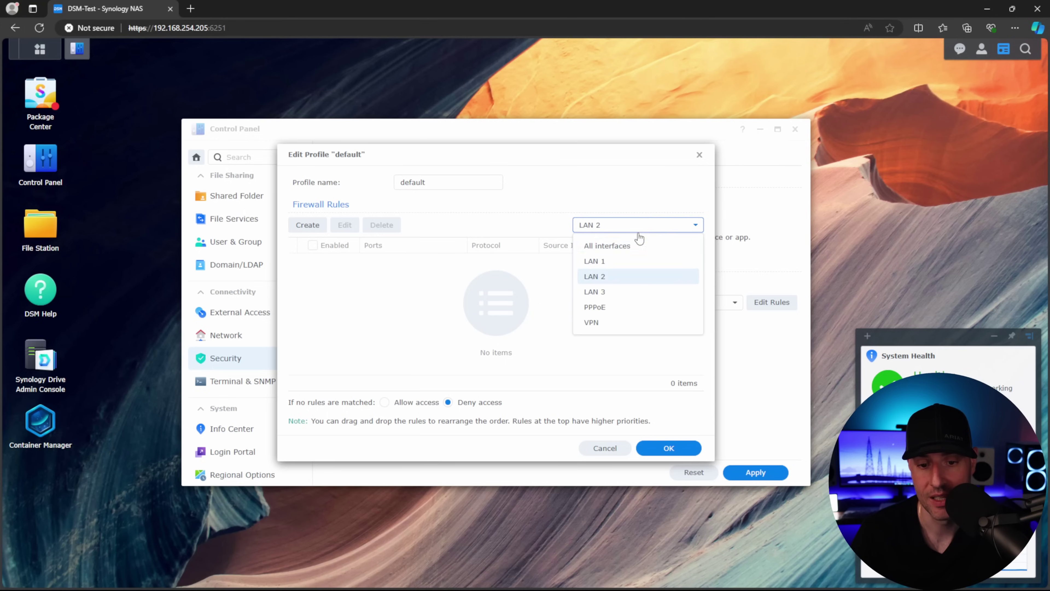
click(614, 291)
click(623, 227)
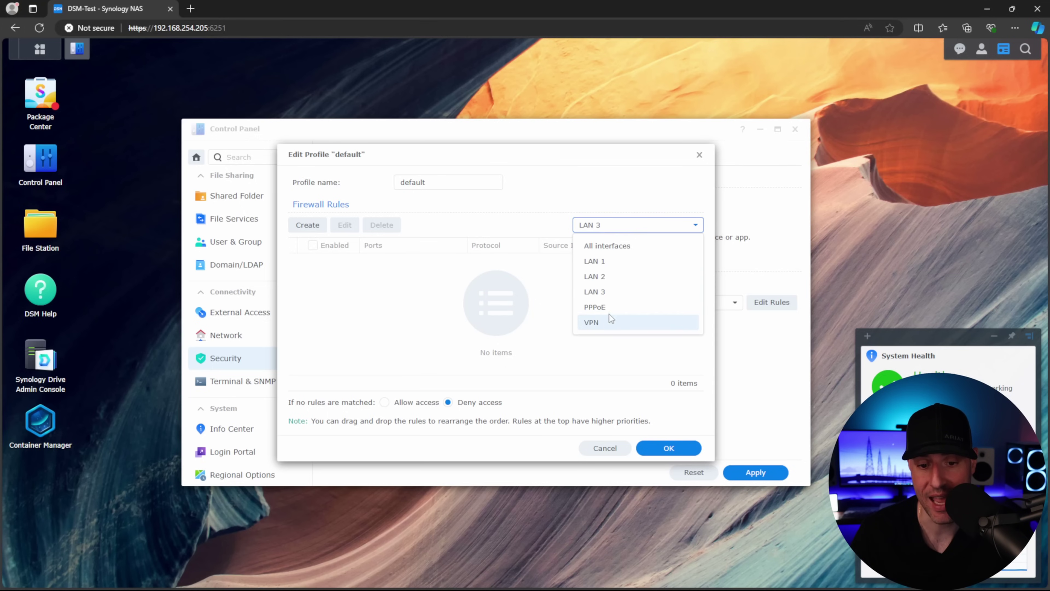
click(608, 308)
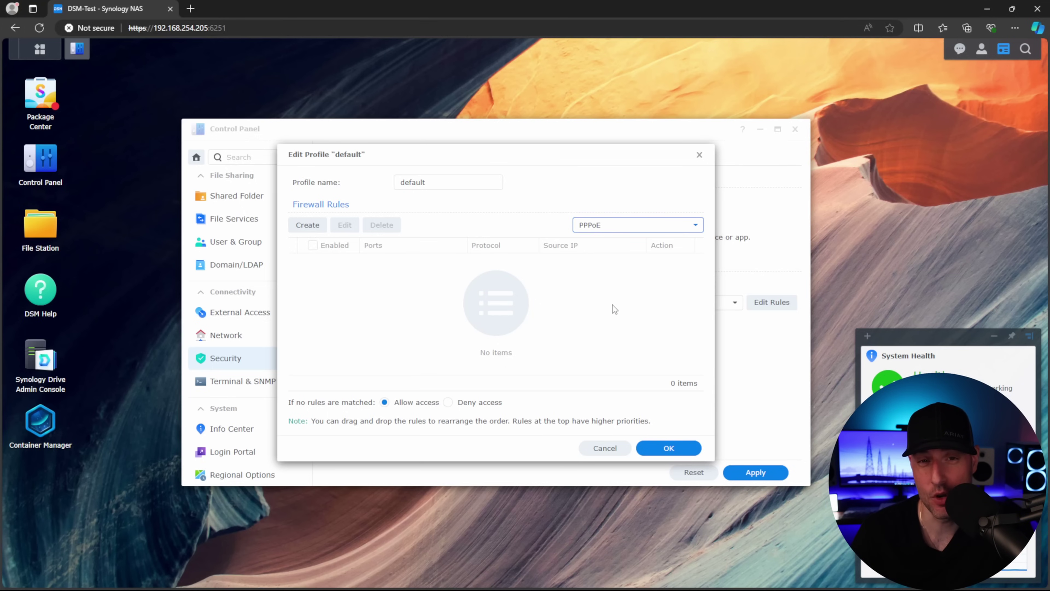
click(637, 227)
click(476, 405)
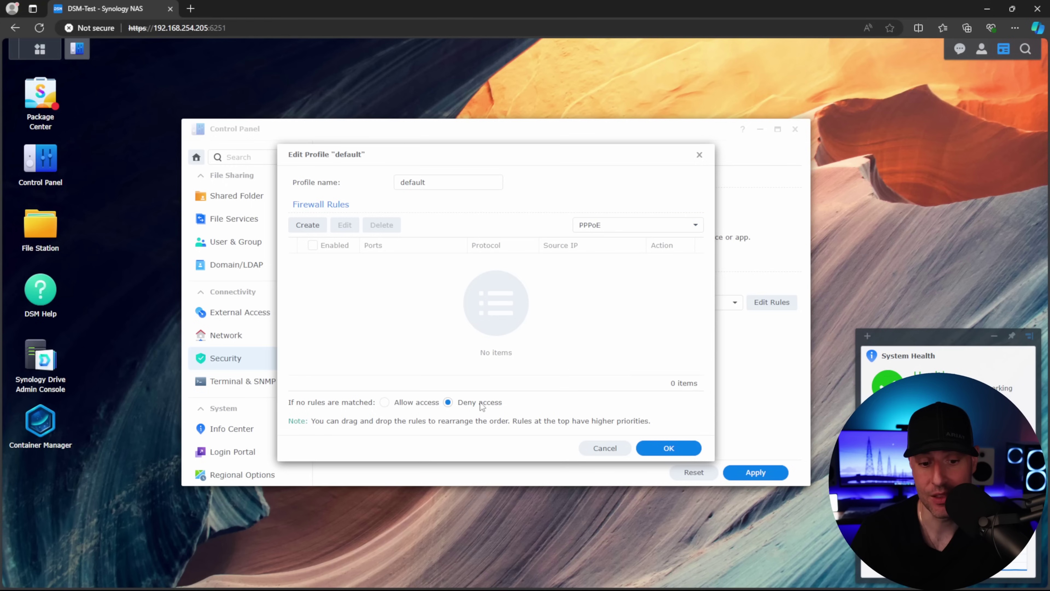
click(621, 228)
click(596, 261)
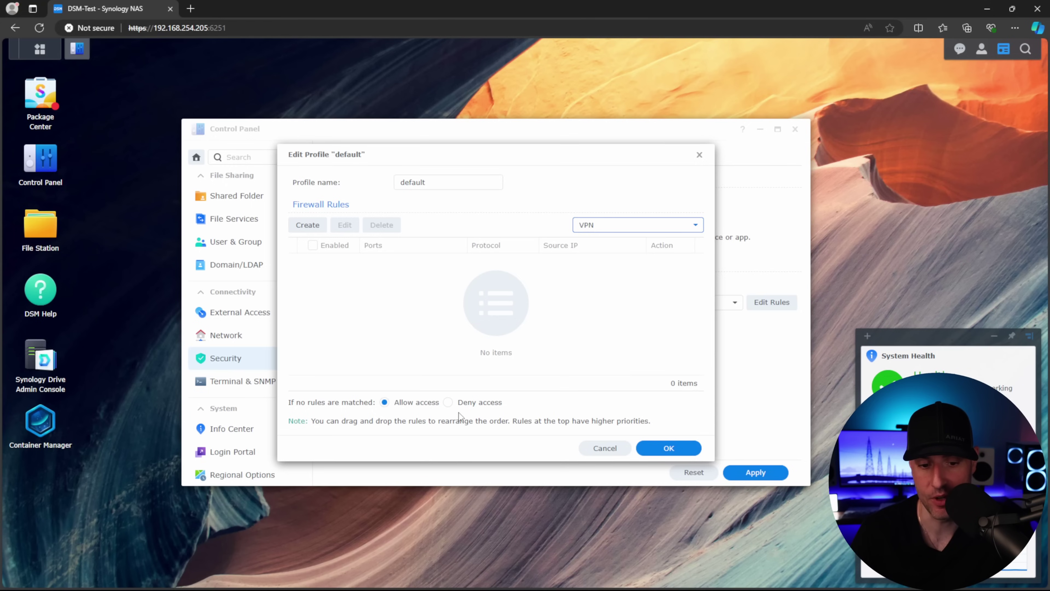
Compare the unmatched-rule behaviour of all interfaces with that of LAN 1, and return to the rules for all interfaces.
click(620, 225)
click(622, 247)
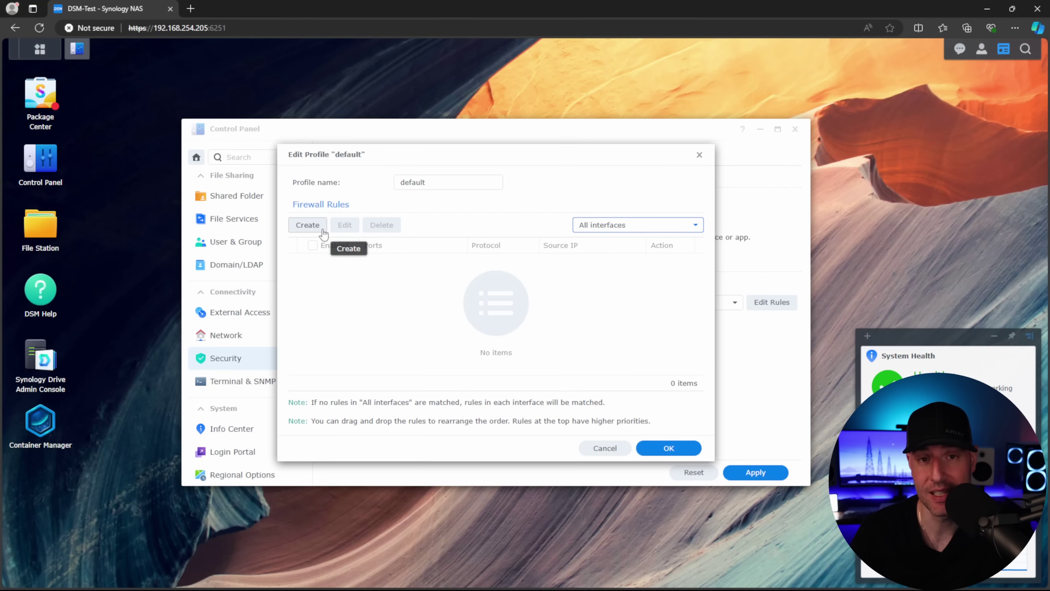
click(601, 229)
click(605, 264)
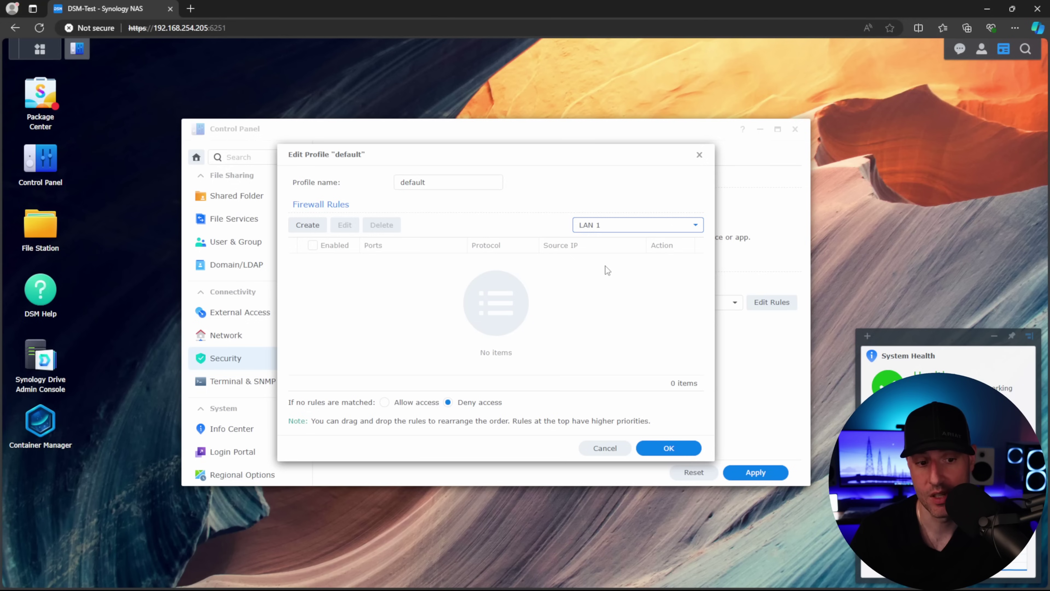
click(618, 235)
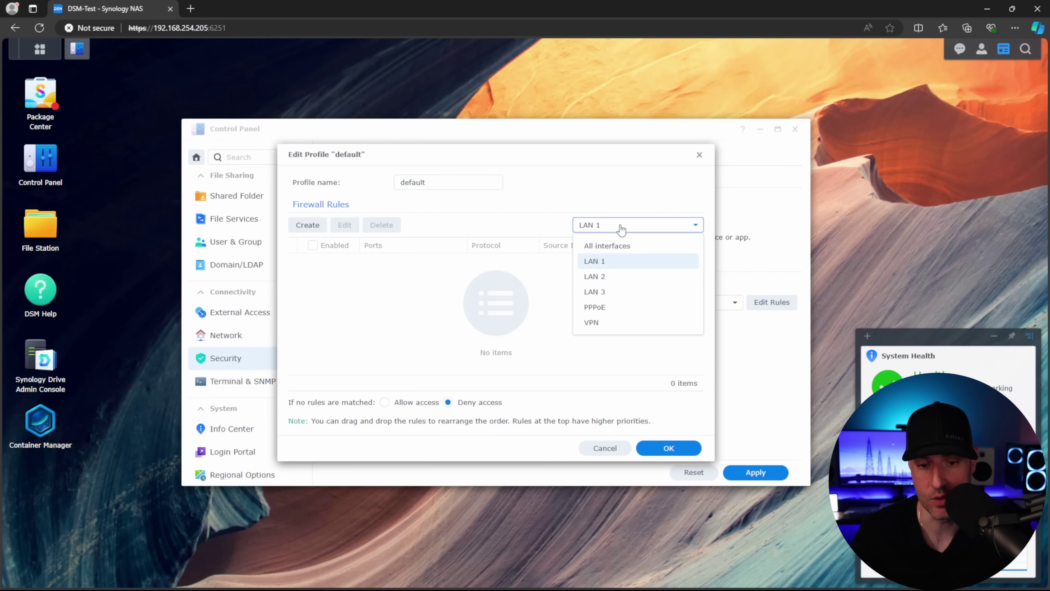
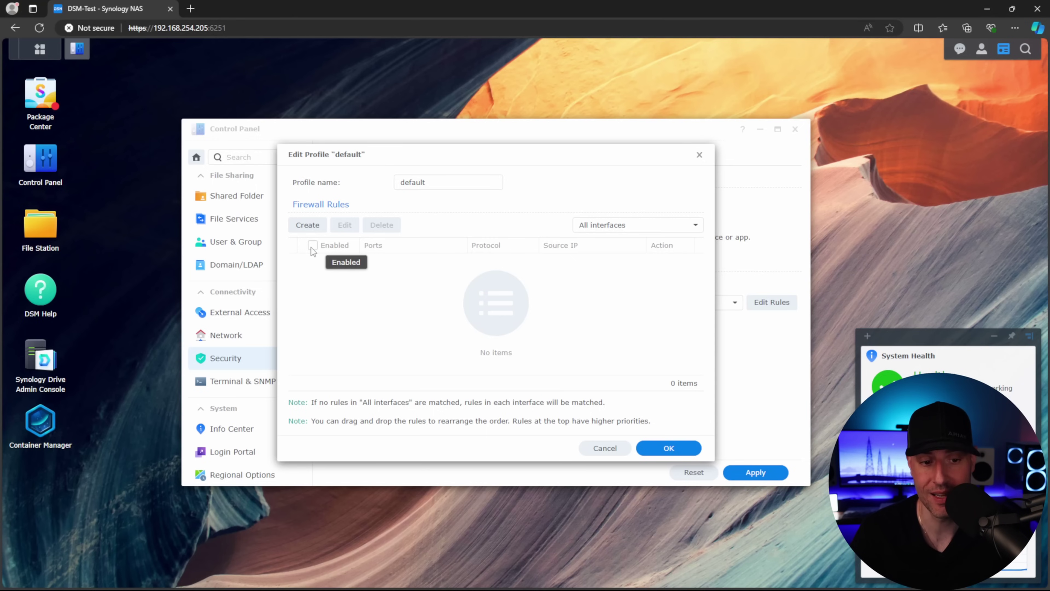
Create an enabled rule for all interfaces allowing the built-in DSM HTTP (6250) and HTTPS (6251) management applications from all source IPs.
click(314, 231)
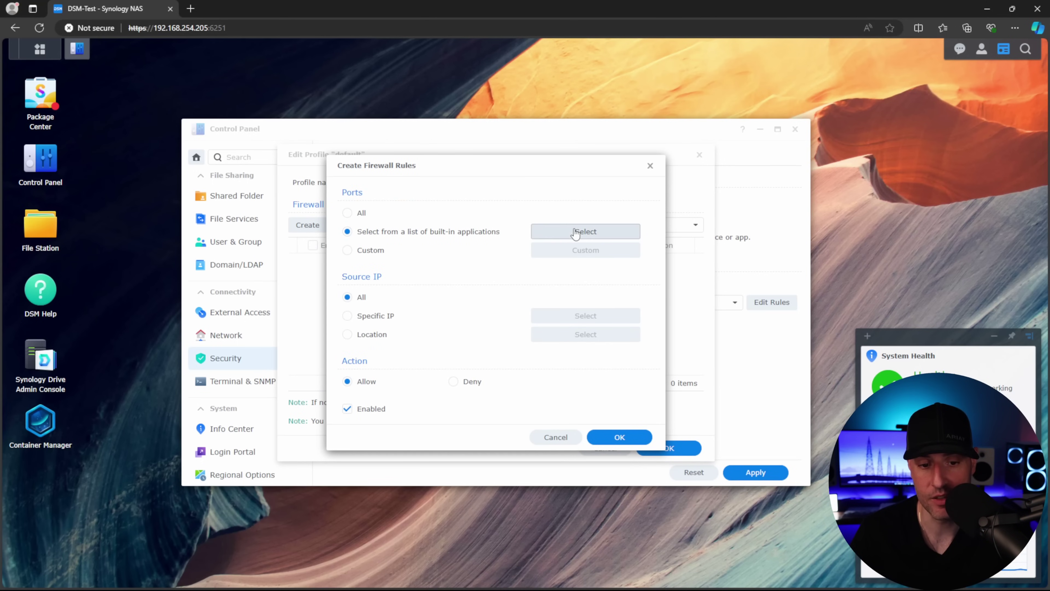
click(586, 231)
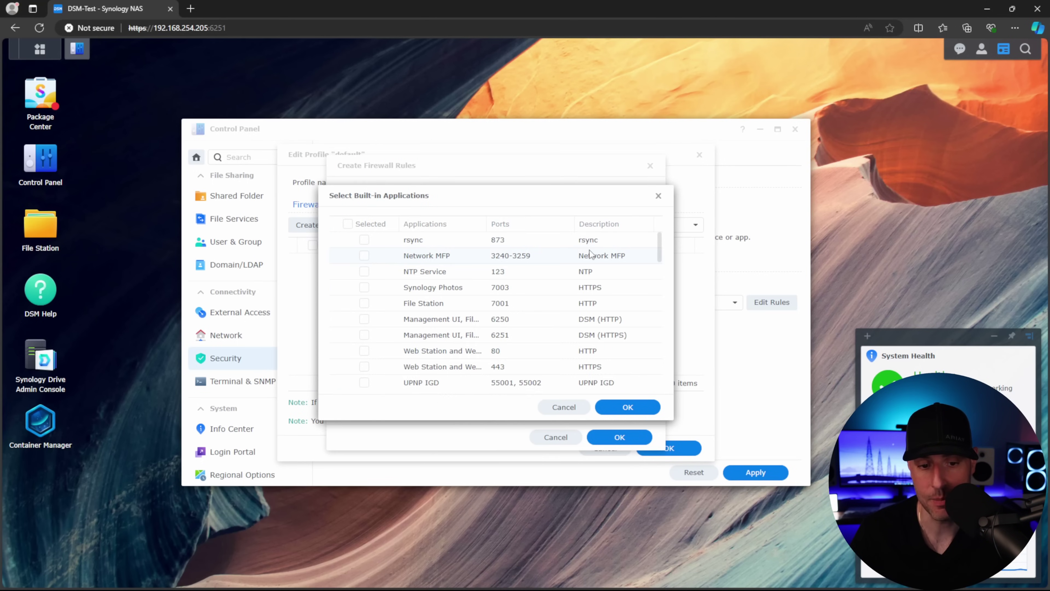
click(364, 320)
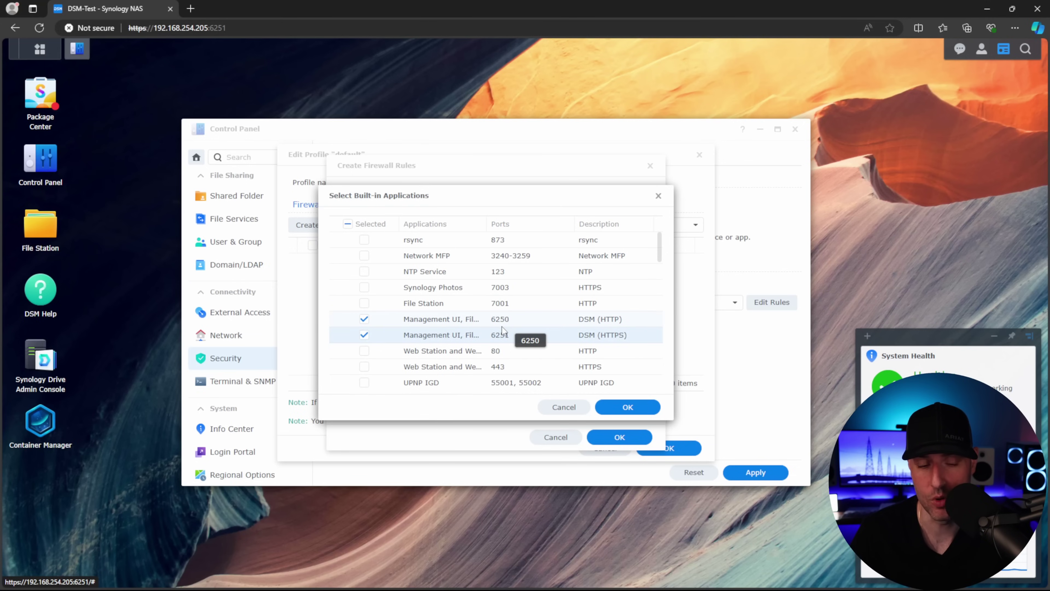
click(628, 407)
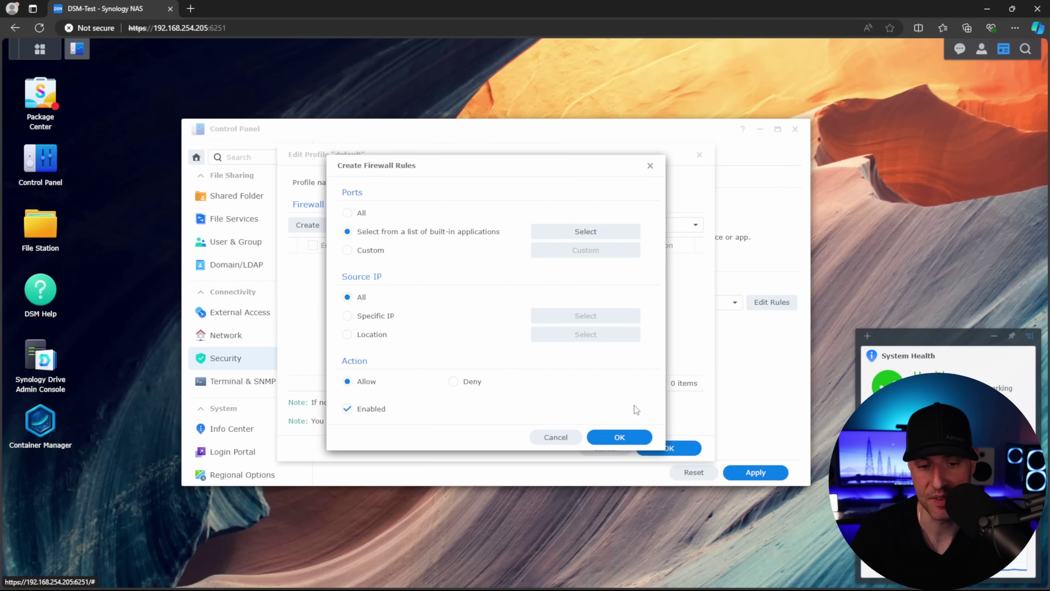
click(619, 437)
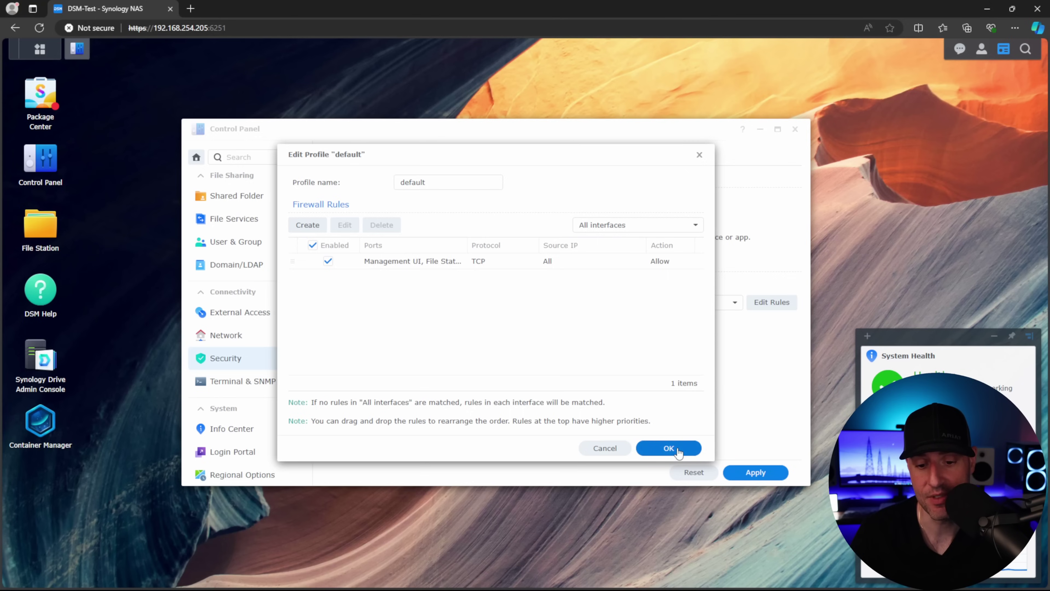
Set LAN 1 and LAN 2 to allow access when no rules are matched, and save the default profile from the all-interfaces view.
click(633, 228)
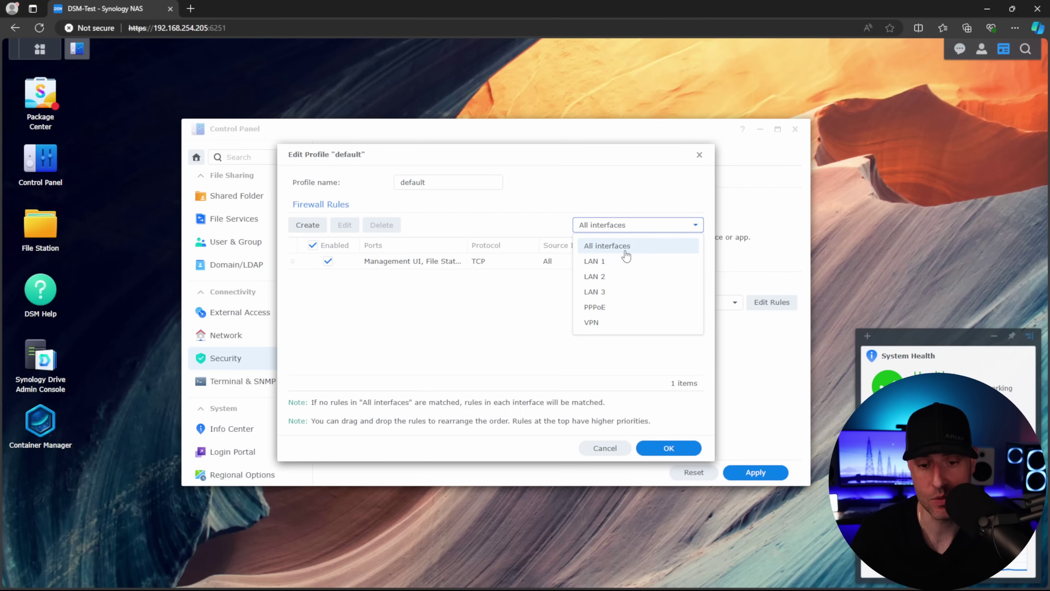
click(619, 259)
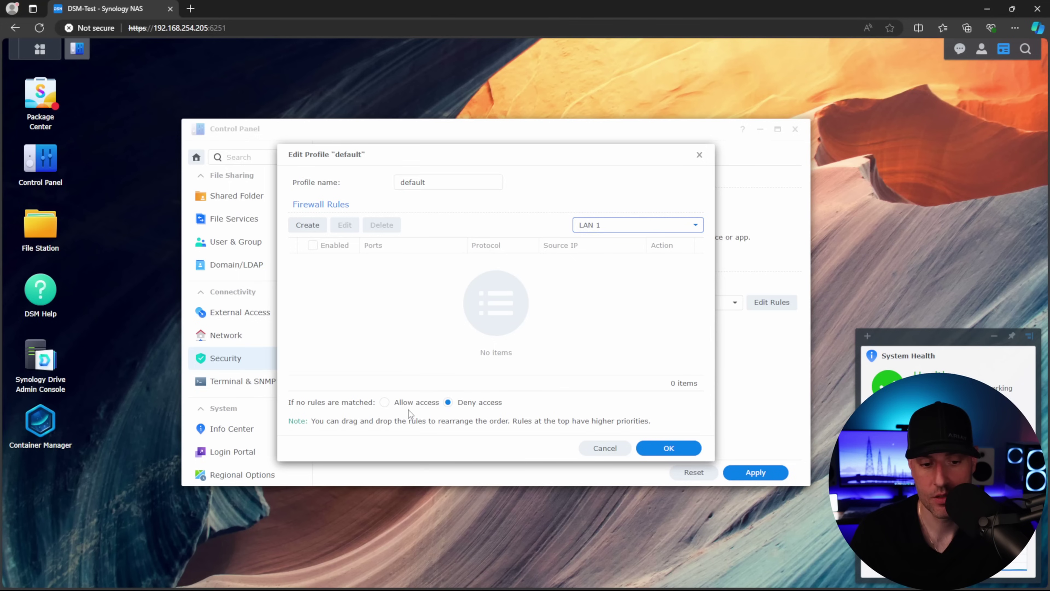
click(386, 404)
click(607, 225)
click(607, 276)
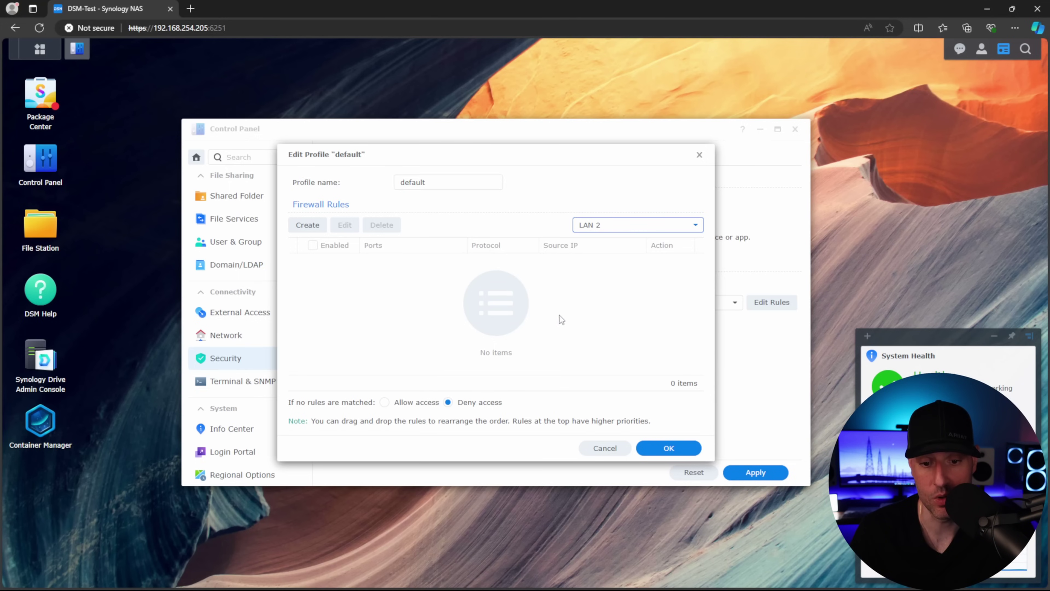
click(620, 225)
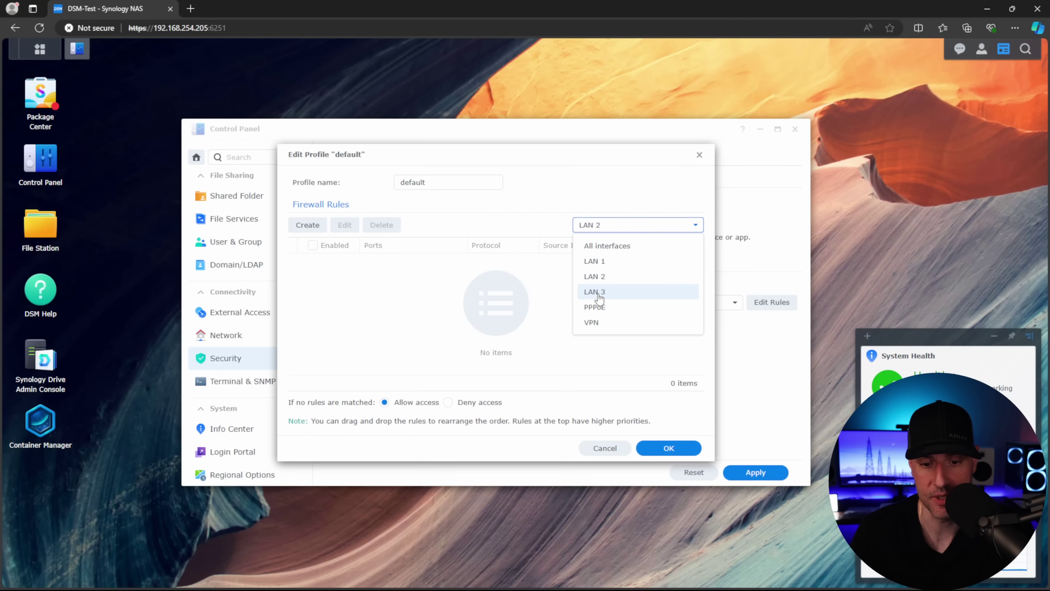
click(591, 247)
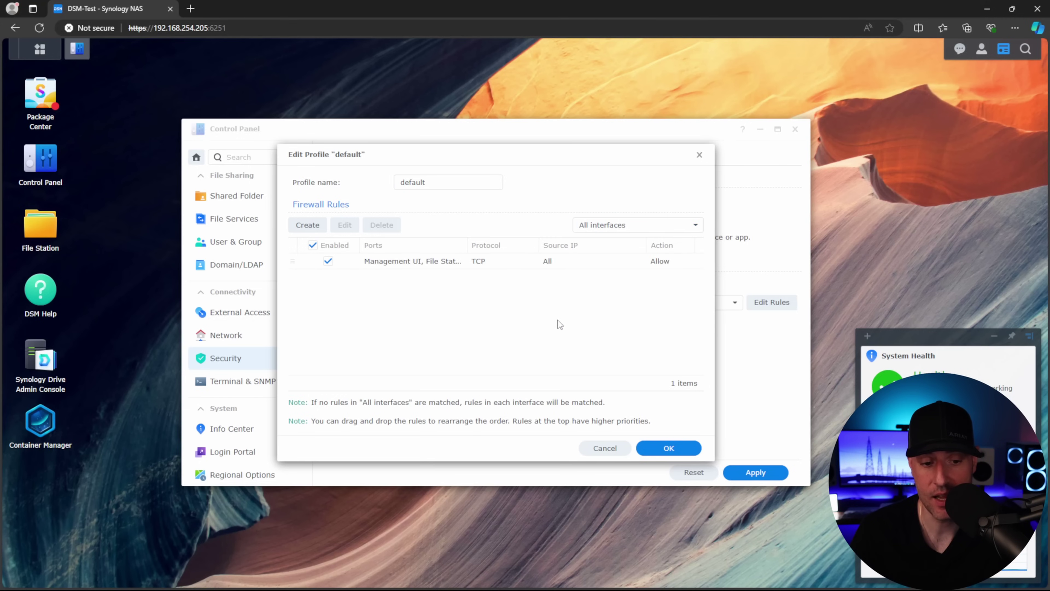
click(668, 448)
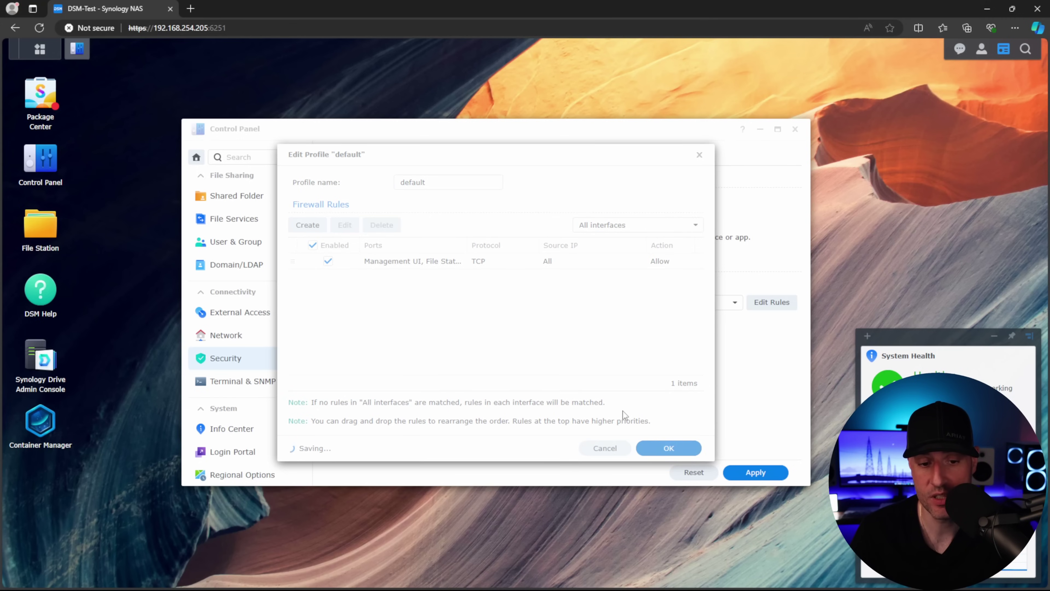
click(575, 320)
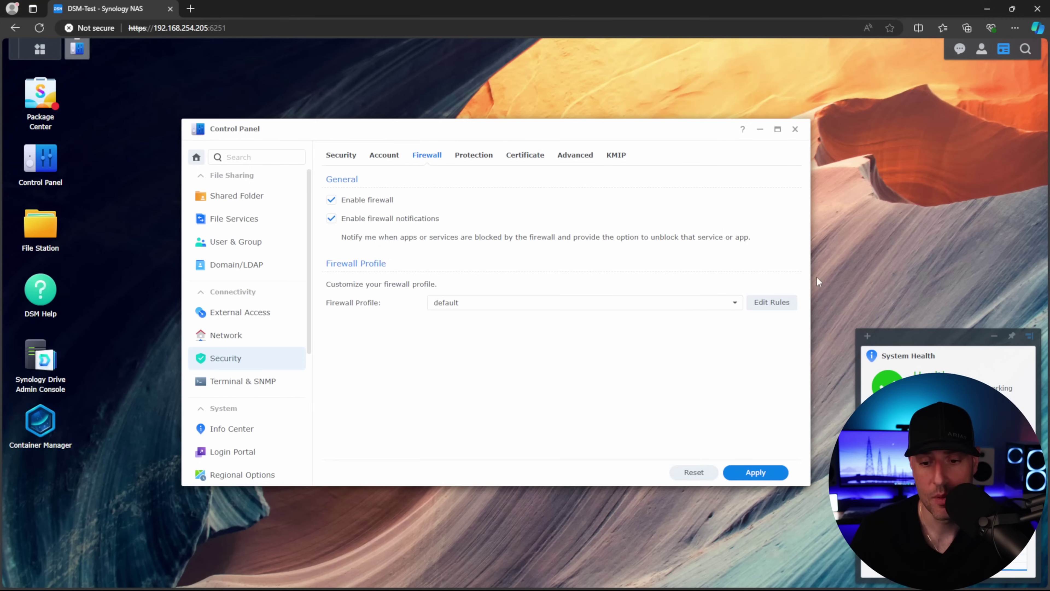
Add an enabled rule for all interfaces denying all ports from all source IPs, and save the default profile.
click(771, 301)
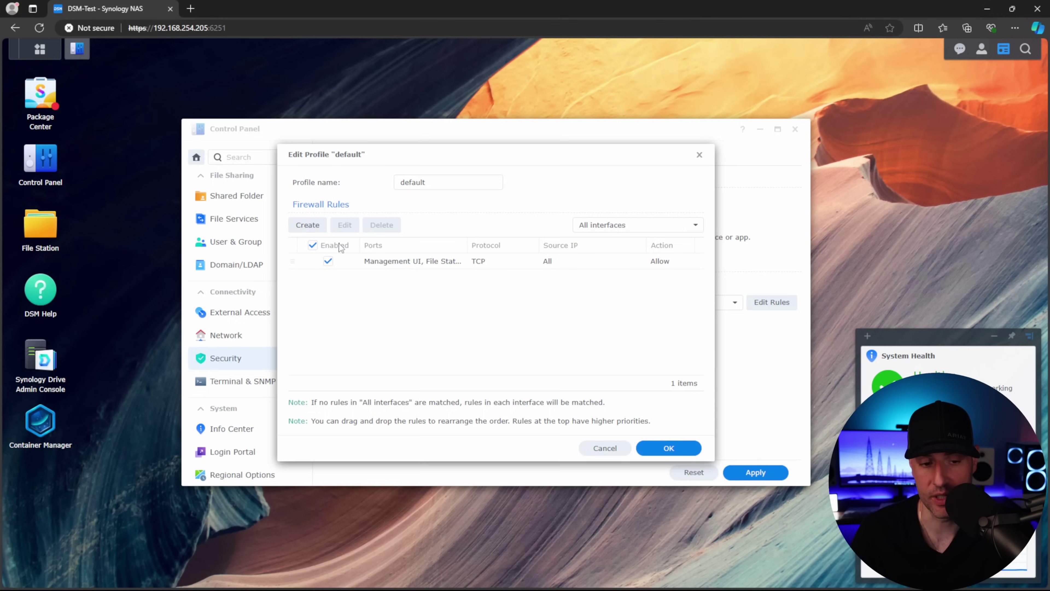
click(308, 227)
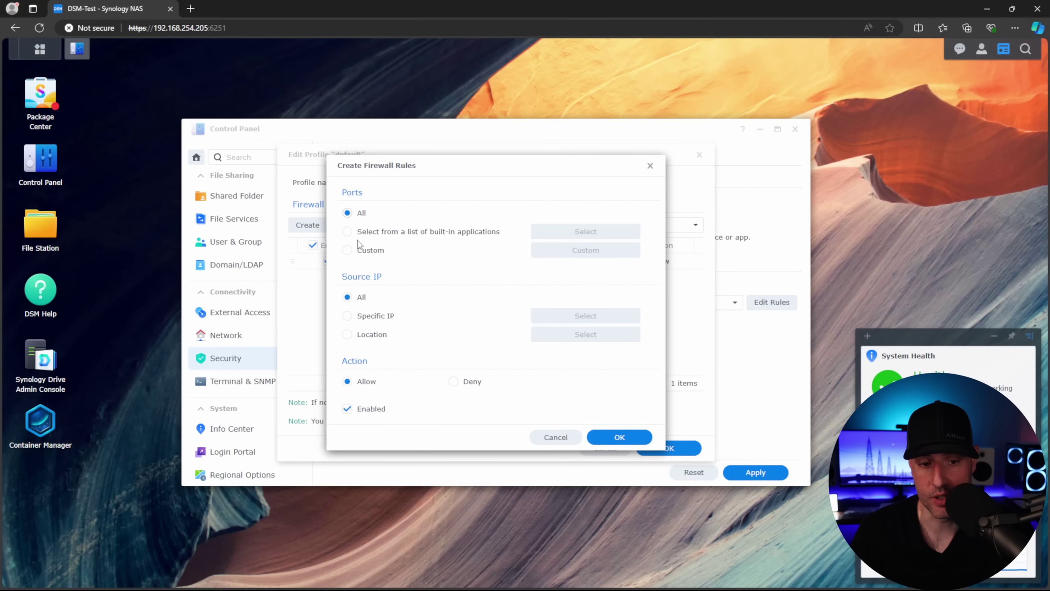
click(454, 381)
click(596, 443)
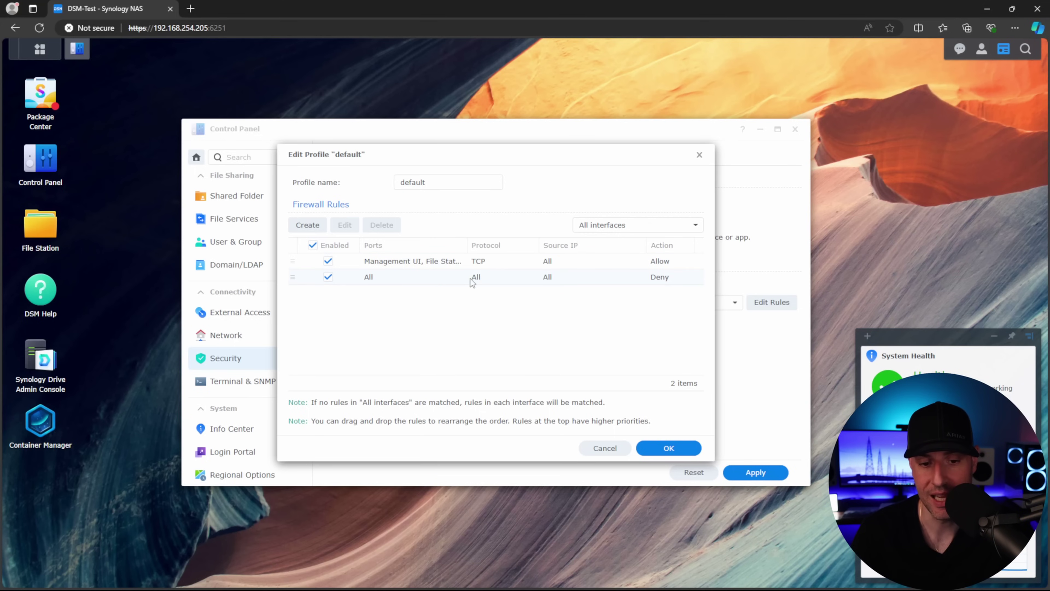
click(669, 448)
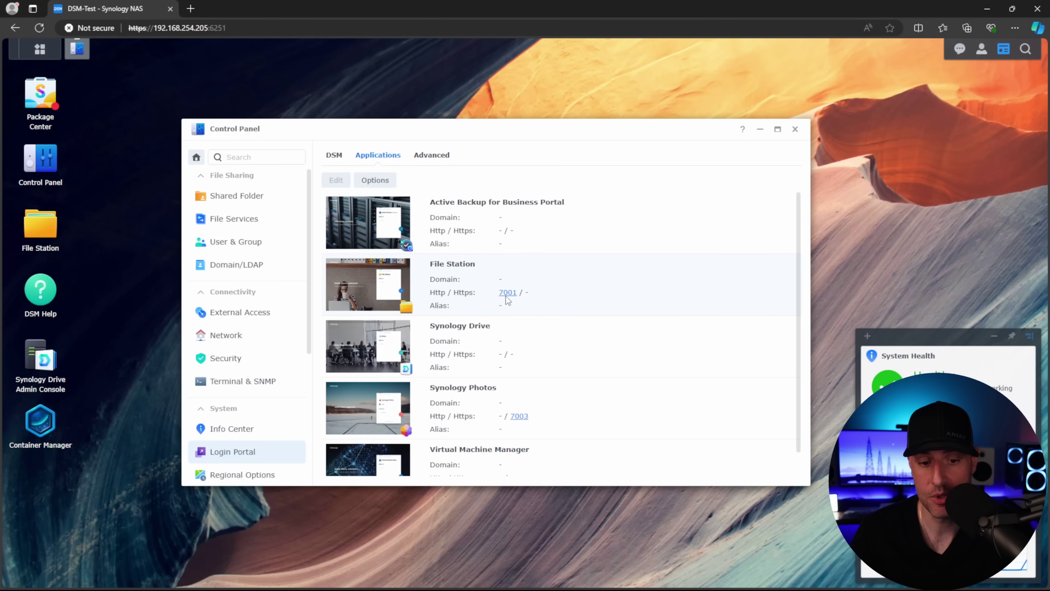
Test access to File Station by loading 192.168.254.205:7001 in a new browser tab.
click(574, 270)
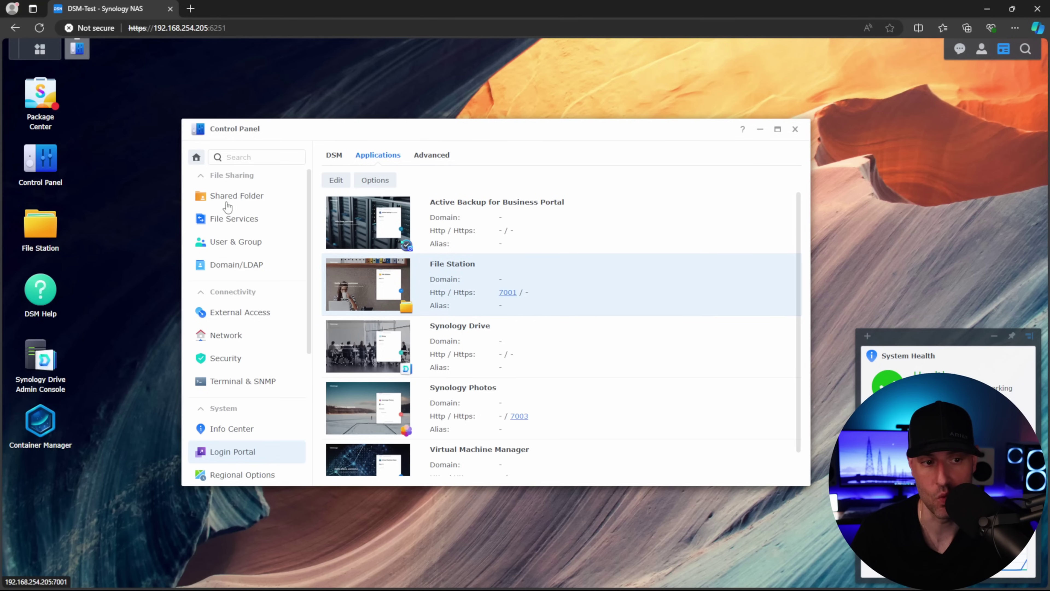
key(ctrl+t)
text(192.168.254.205:7001)
key(Return)
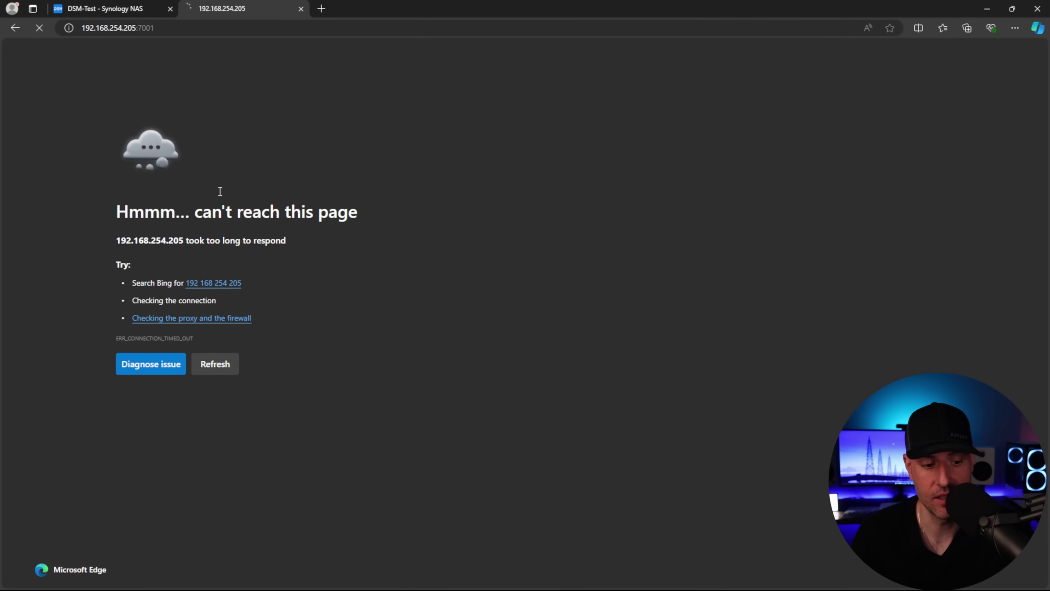
Create an enabled rule in the default firewall profile allowing custom TCP destination port 7001 from all source IPs.
key(ctrl+Tab)
click(230, 367)
click(426, 155)
click(772, 302)
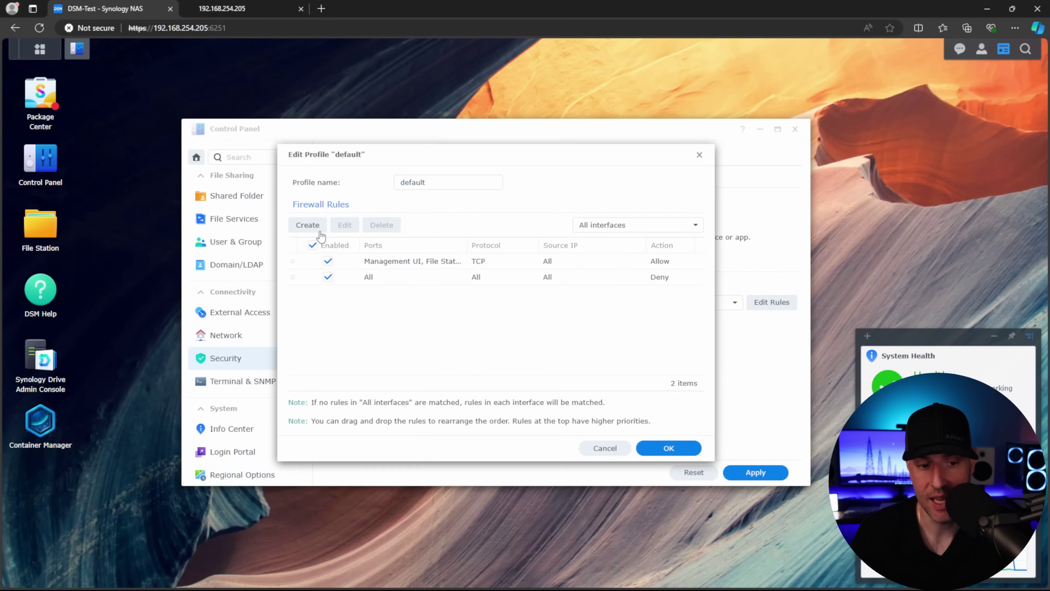
click(308, 224)
click(368, 252)
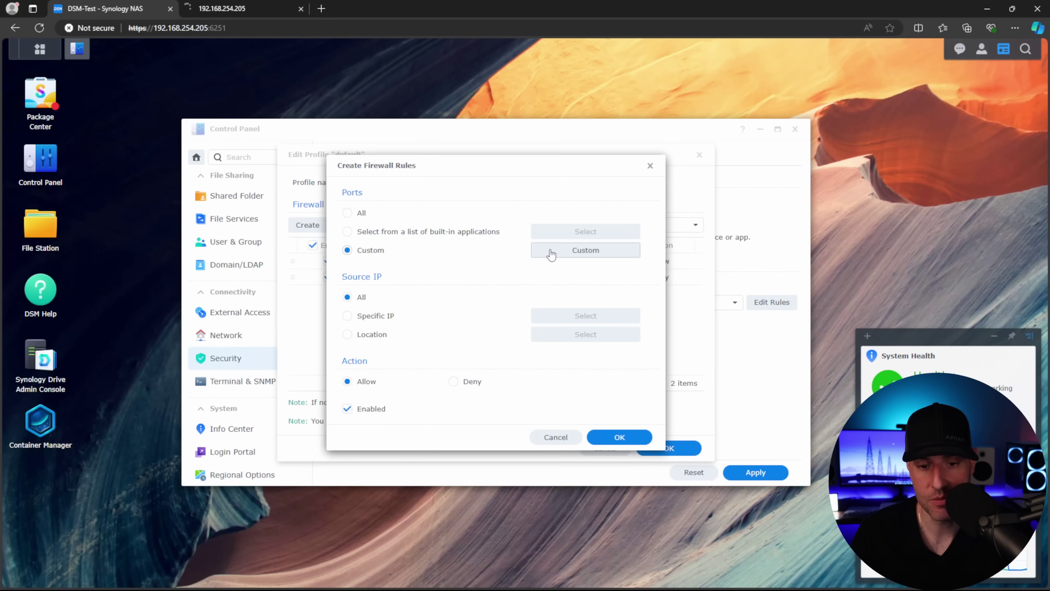
click(550, 251)
click(524, 283)
text(7001)
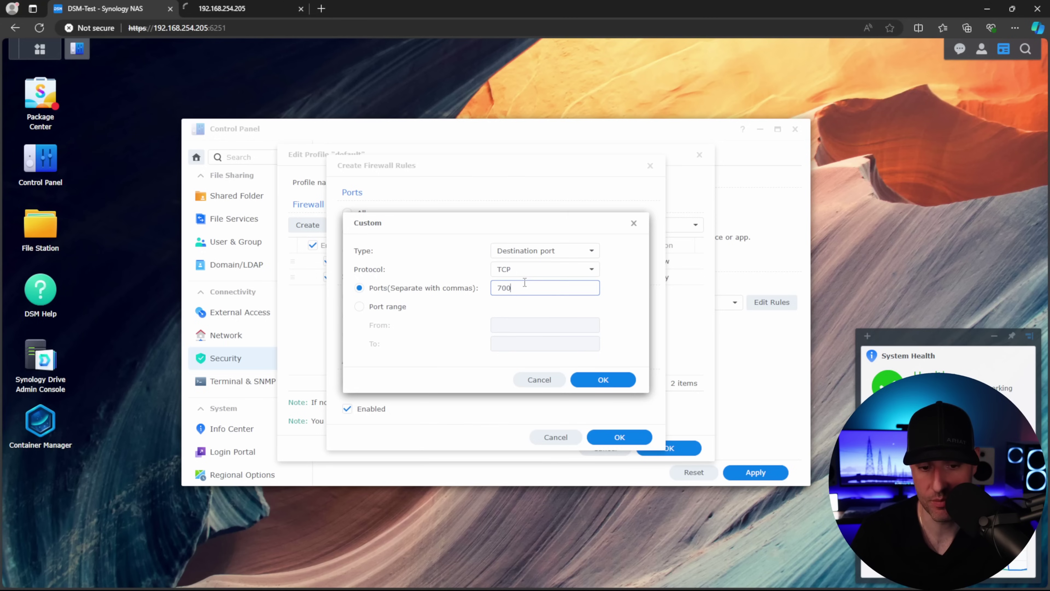
click(603, 379)
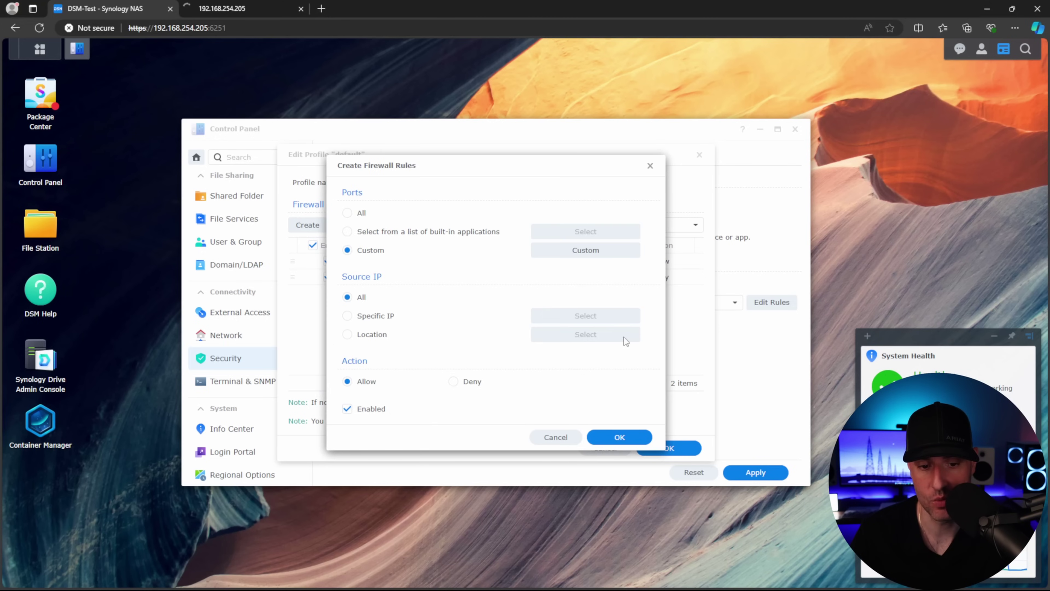
click(621, 437)
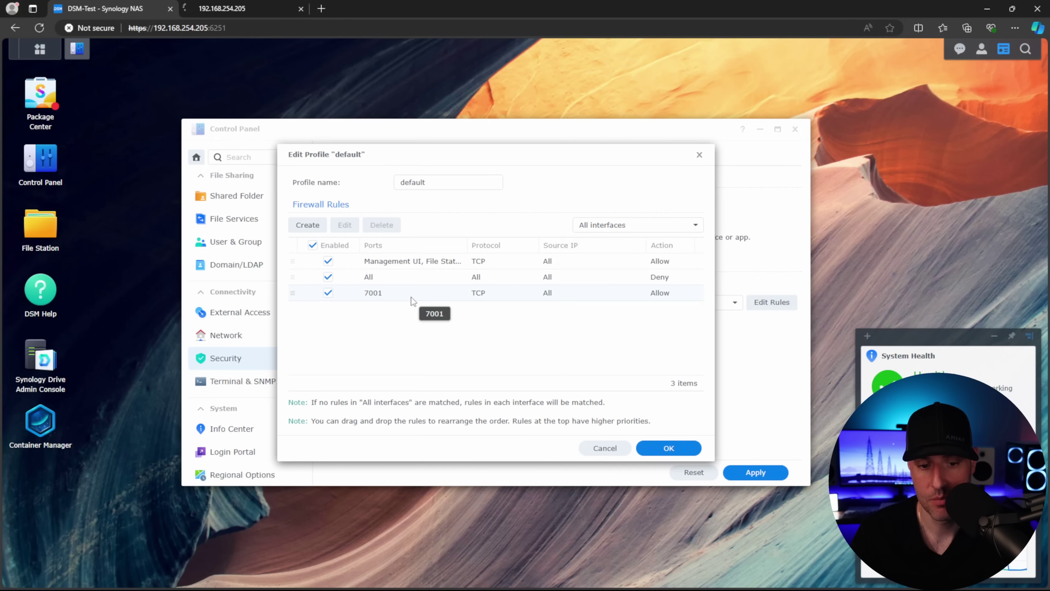
Move the port 7001 allow rule above the deny-all rule, save the profile, and check the File Station page again.
drag(411, 297, 409, 278)
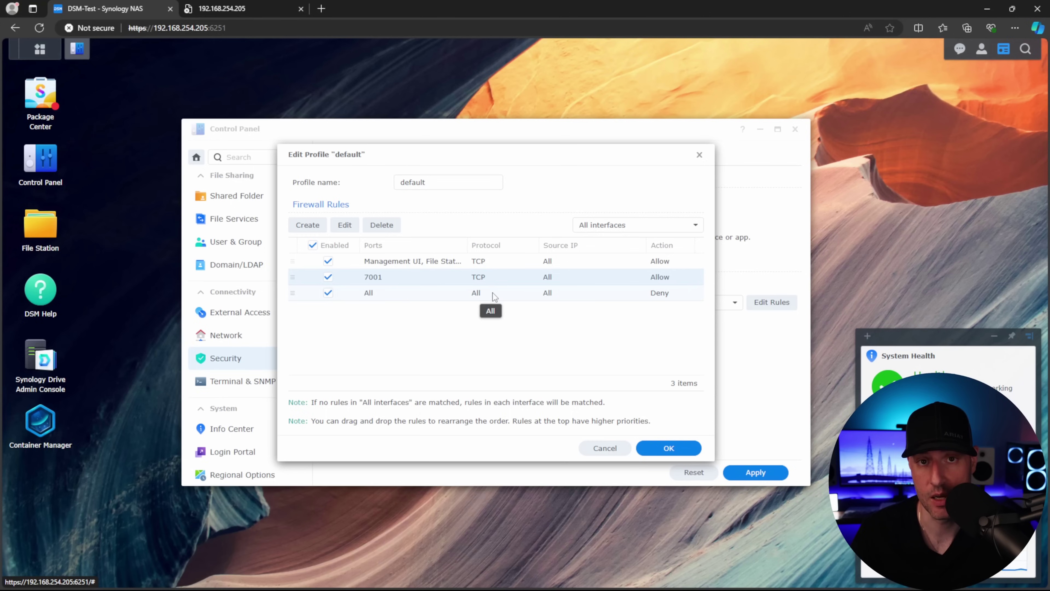
click(664, 449)
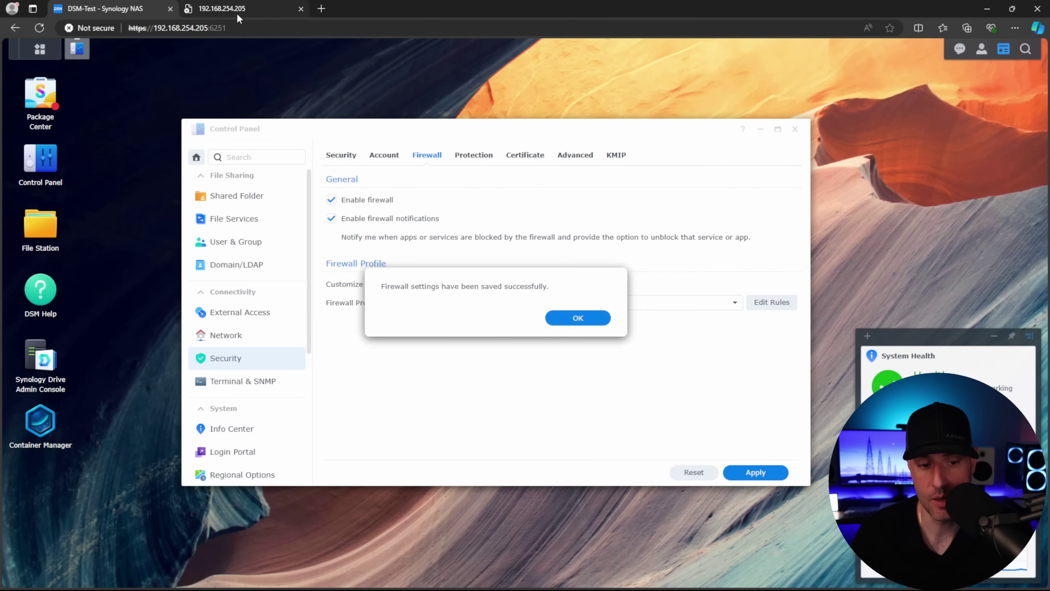
click(554, 320)
click(231, 9)
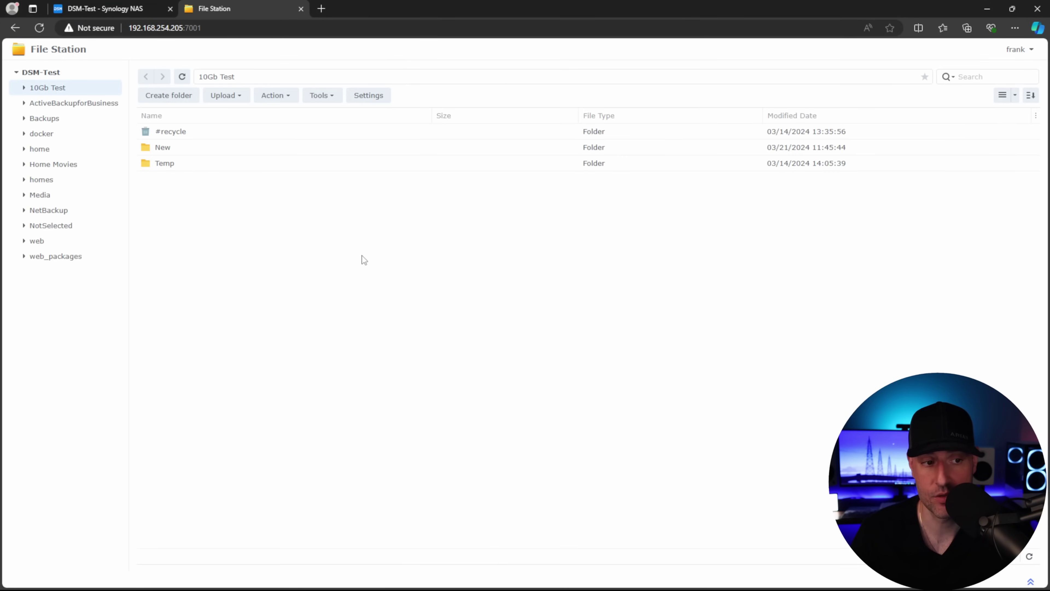
Open the port 7001 rule's custom port settings in the default profile and examine the available protocols.
click(96, 8)
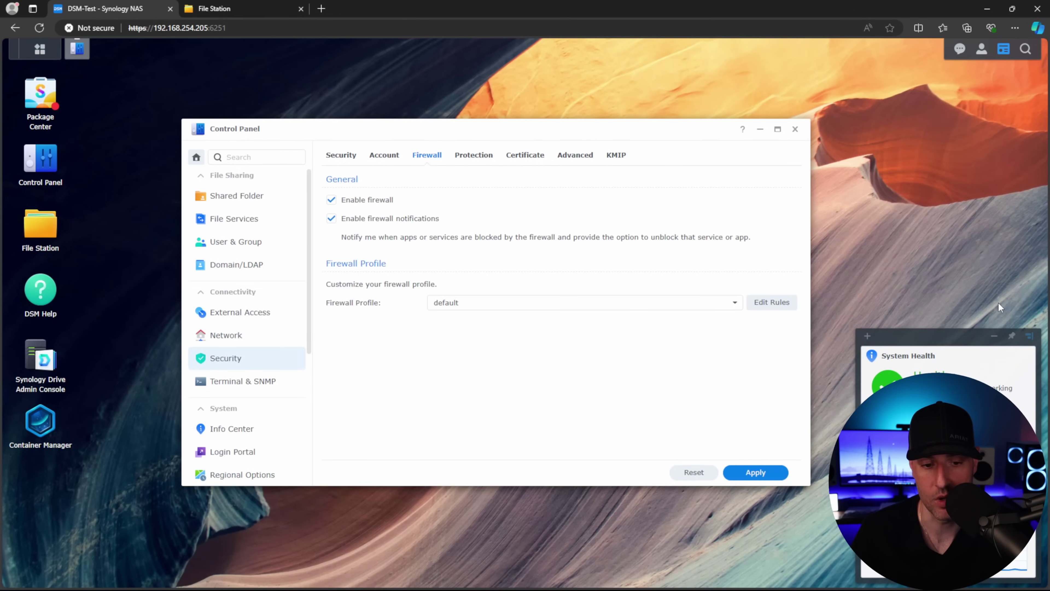
click(771, 306)
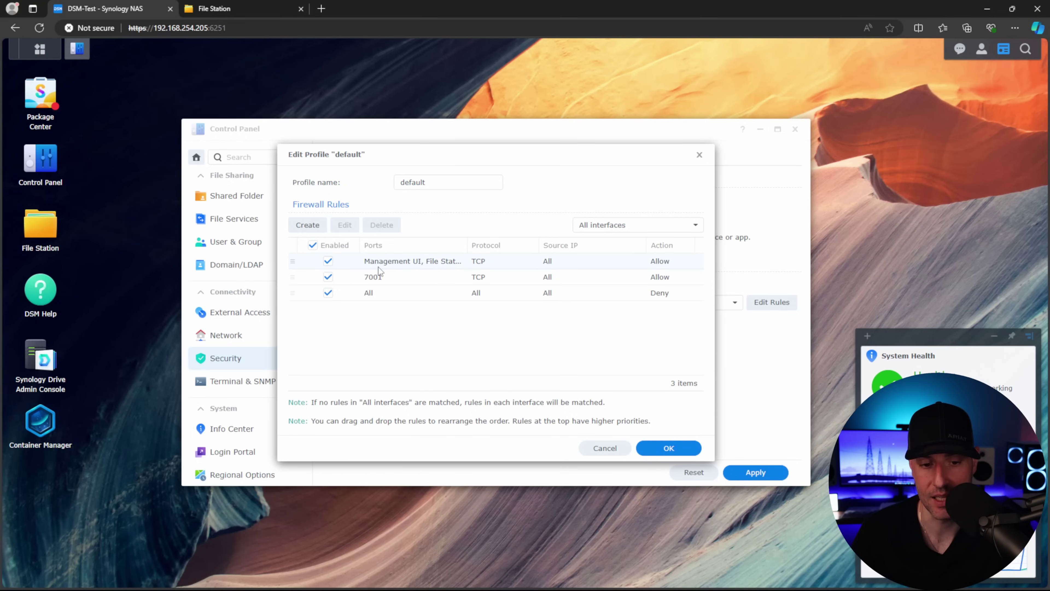
click(429, 274)
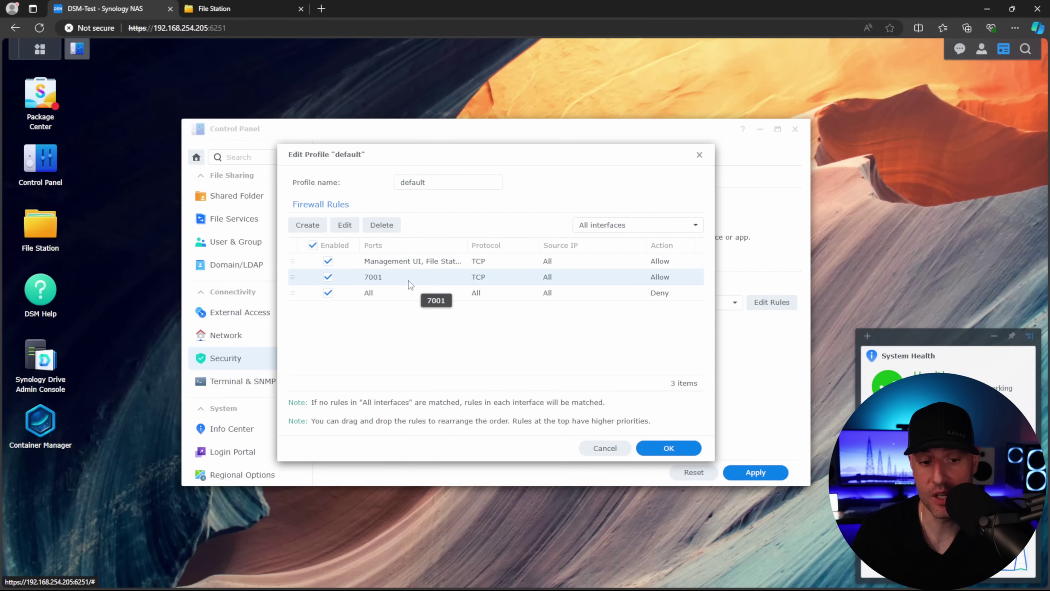
click(345, 225)
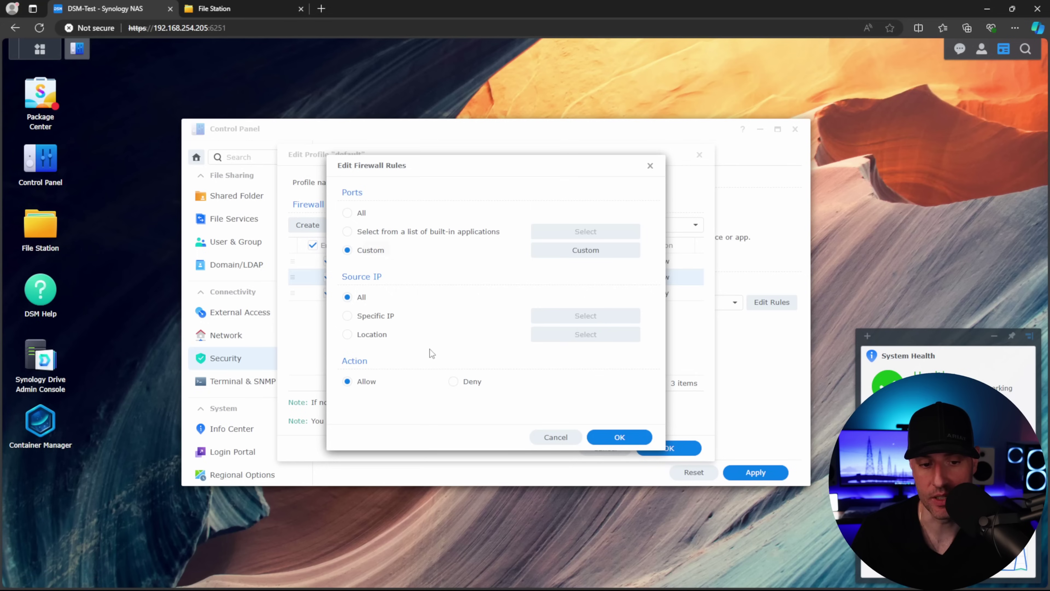
click(566, 253)
click(513, 268)
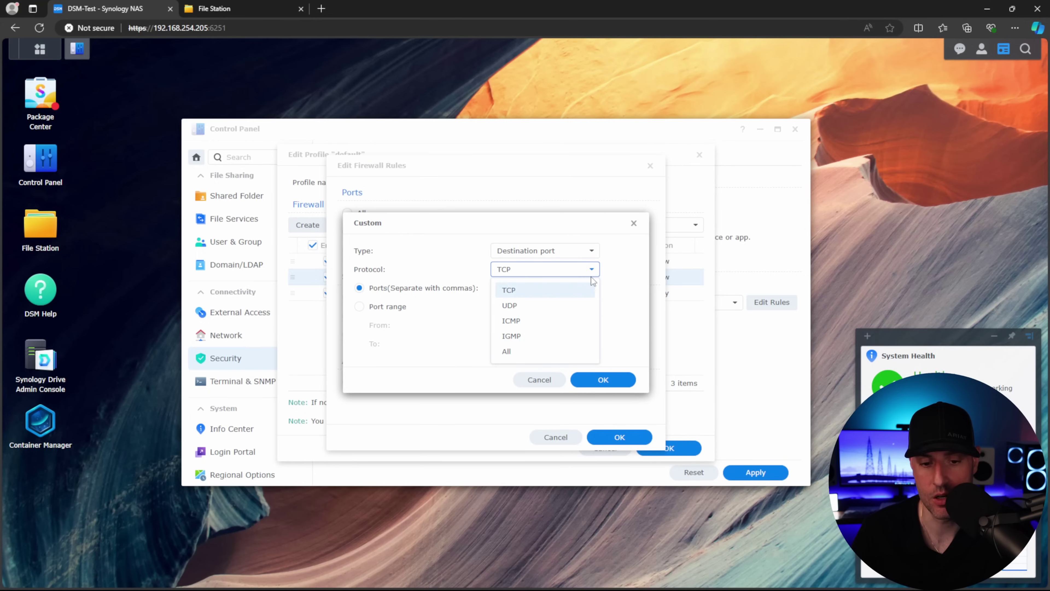
click(619, 250)
Try the port list 7001,7002,7003 and the port range 7001 to 7009, and return to the single port 7001.
click(529, 288)
text(7001)
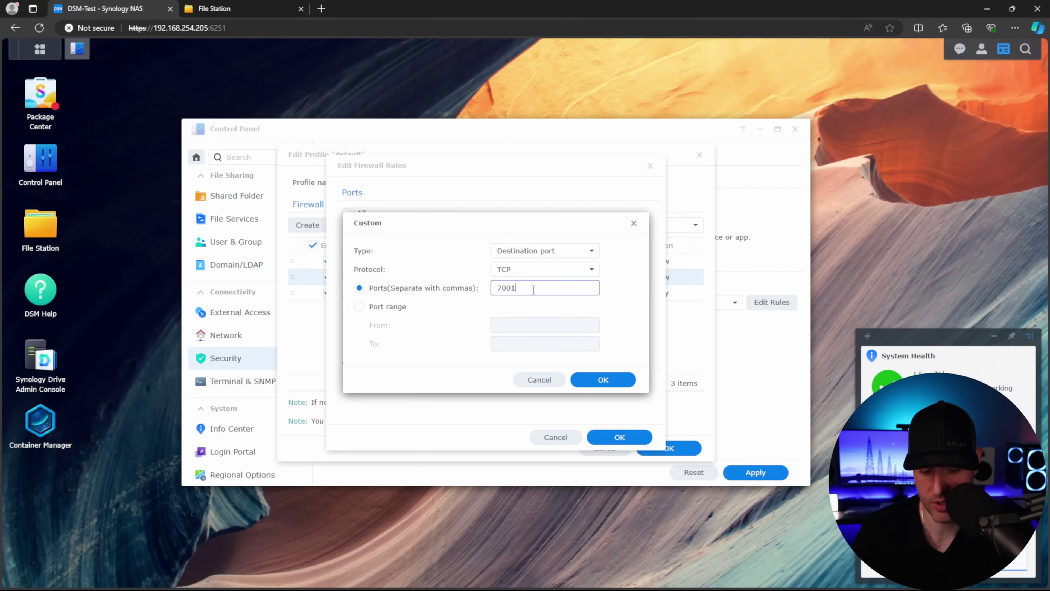
text(,7002,7003)
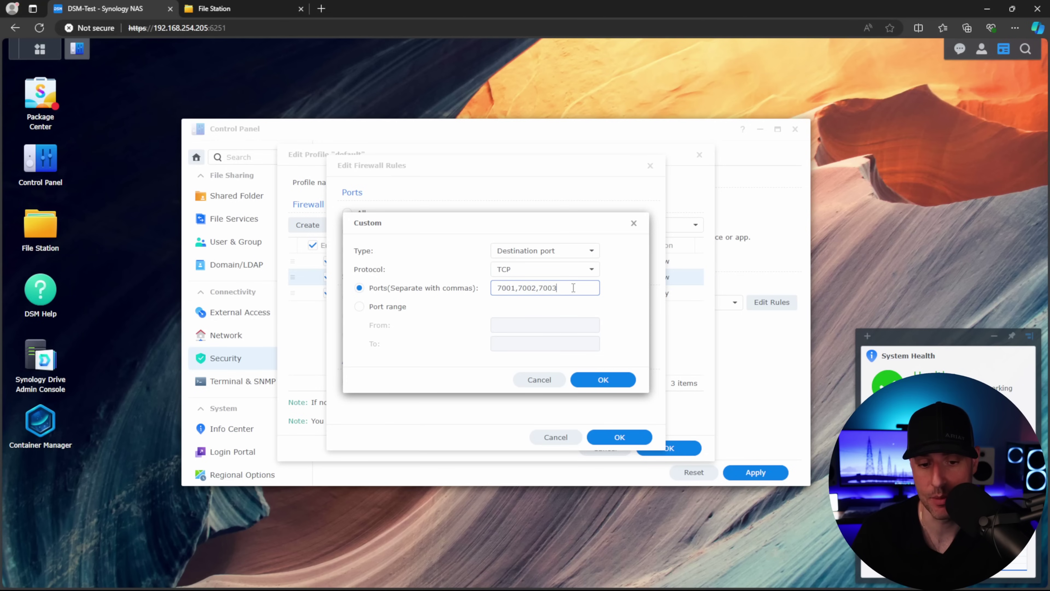
drag(570, 288, 515, 290)
key(BackSpace)
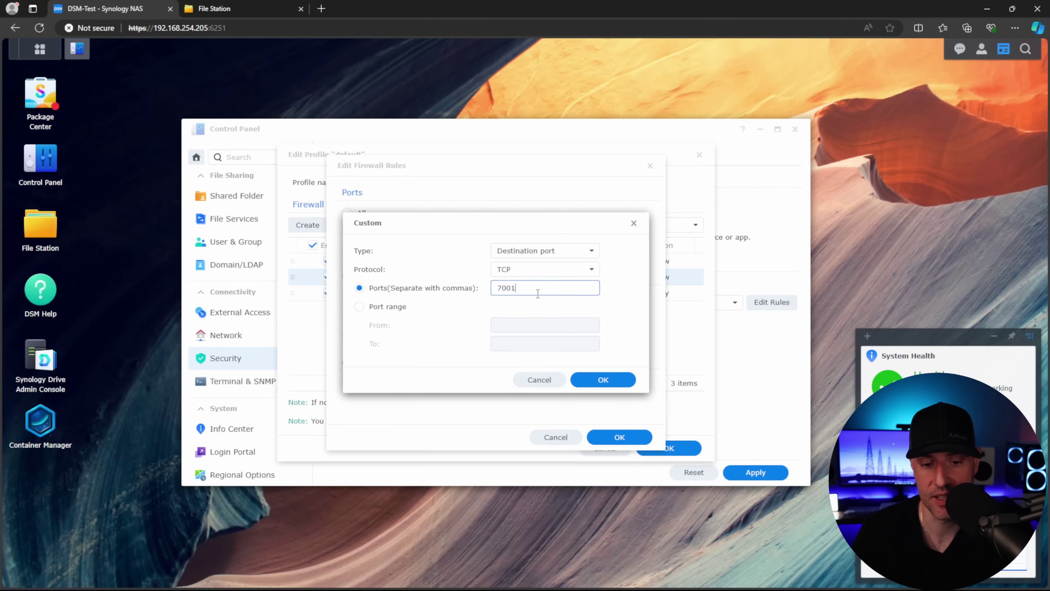
click(393, 310)
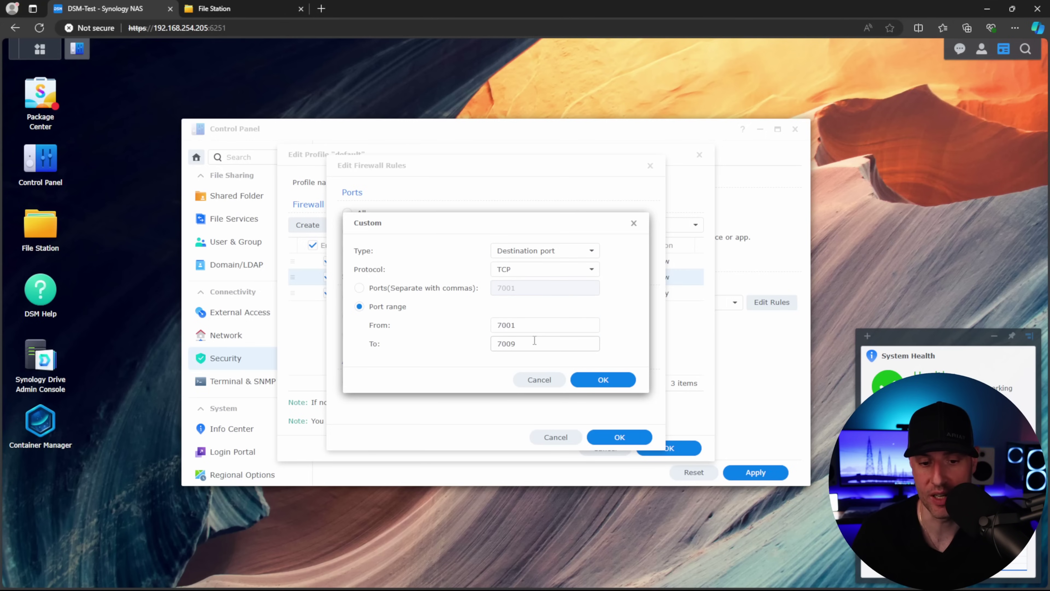
click(398, 289)
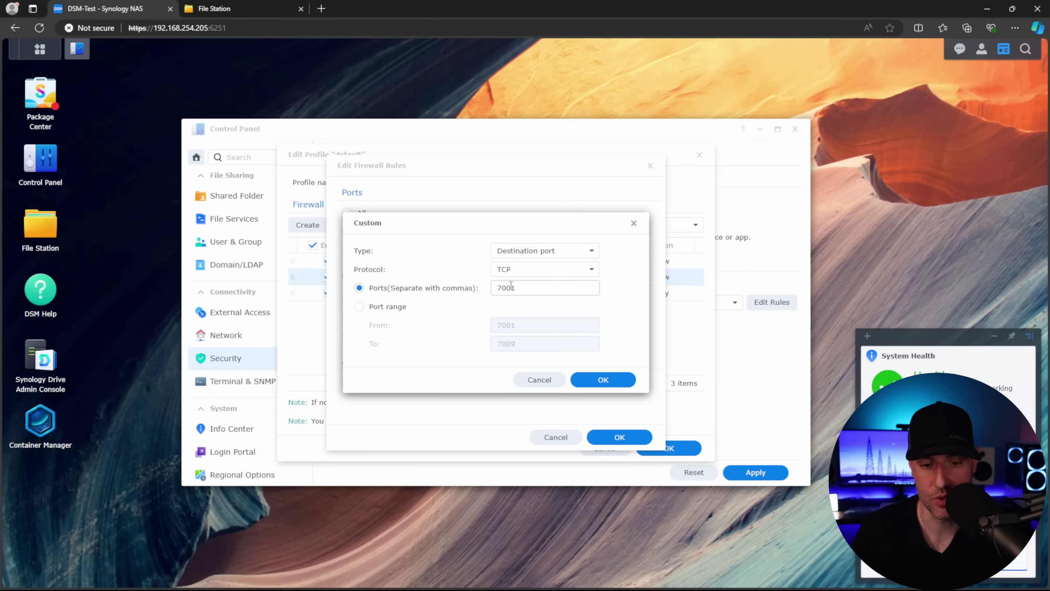
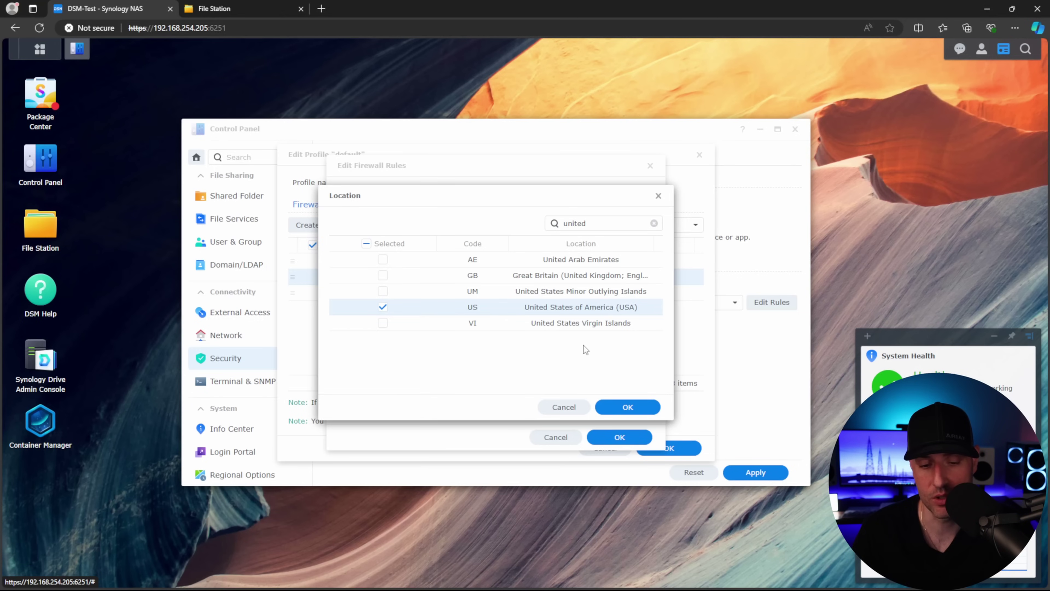
Discard the location selection and switch the rule's source to a specific IP, opening the single-host address for entry.
click(564, 408)
click(347, 315)
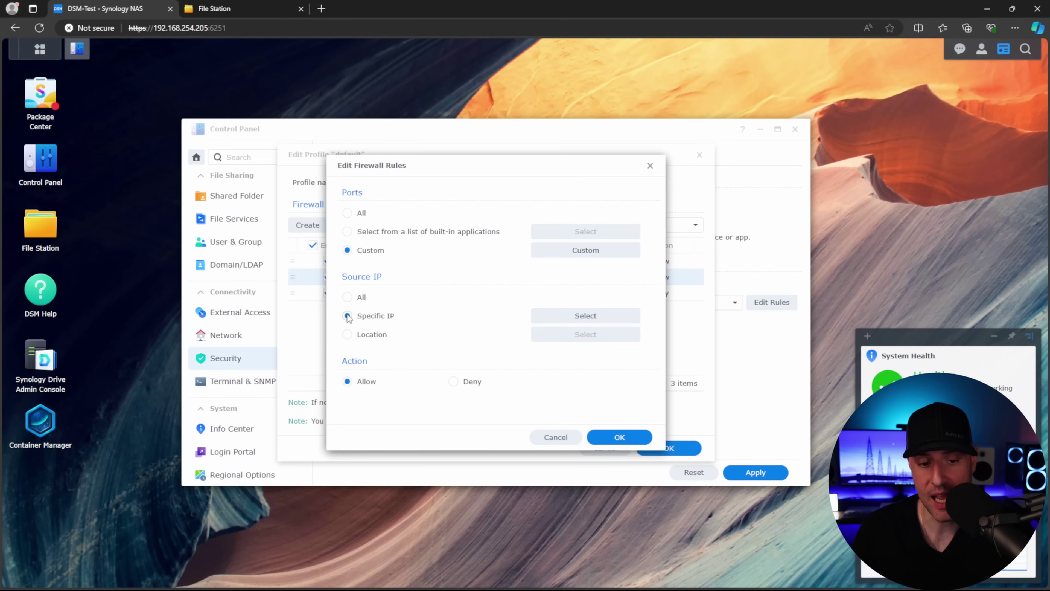
click(583, 316)
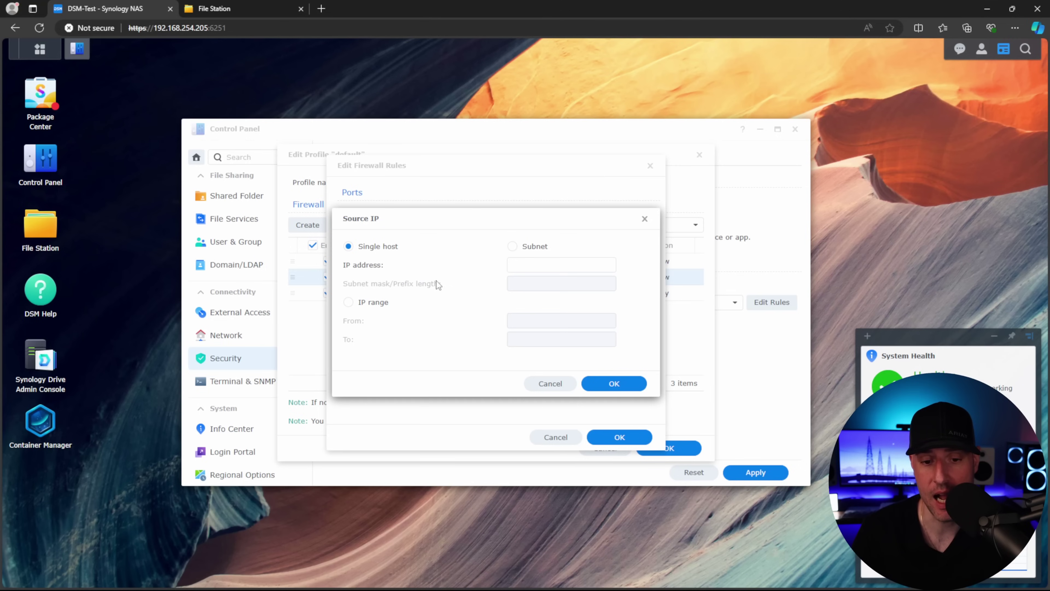
click(592, 266)
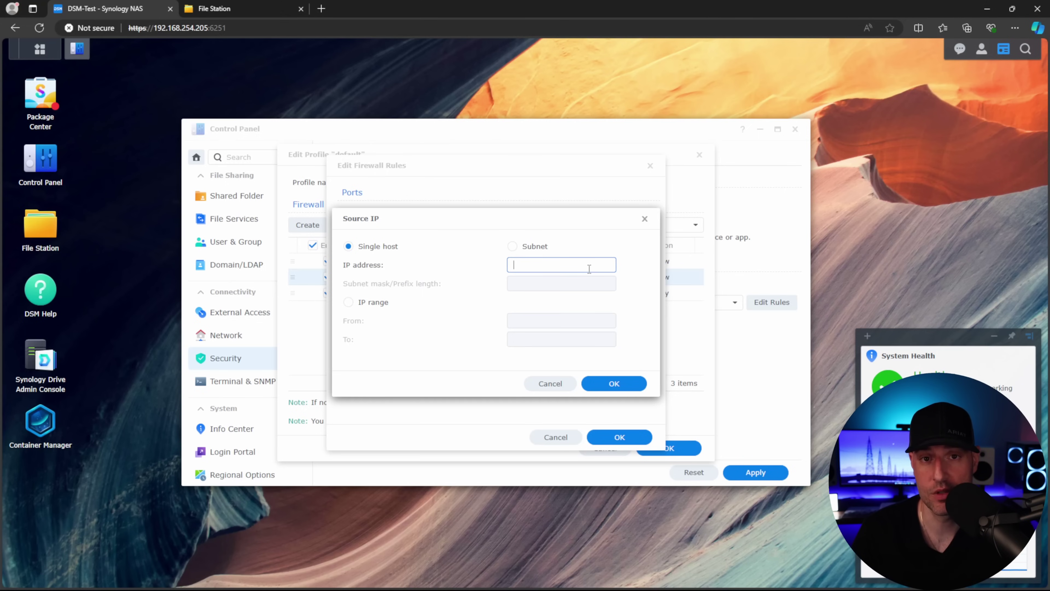
Set the rule's source to the subnet 192.168.254.0 with mask 255.255.255.0, matching the NAS's own network.
click(531, 247)
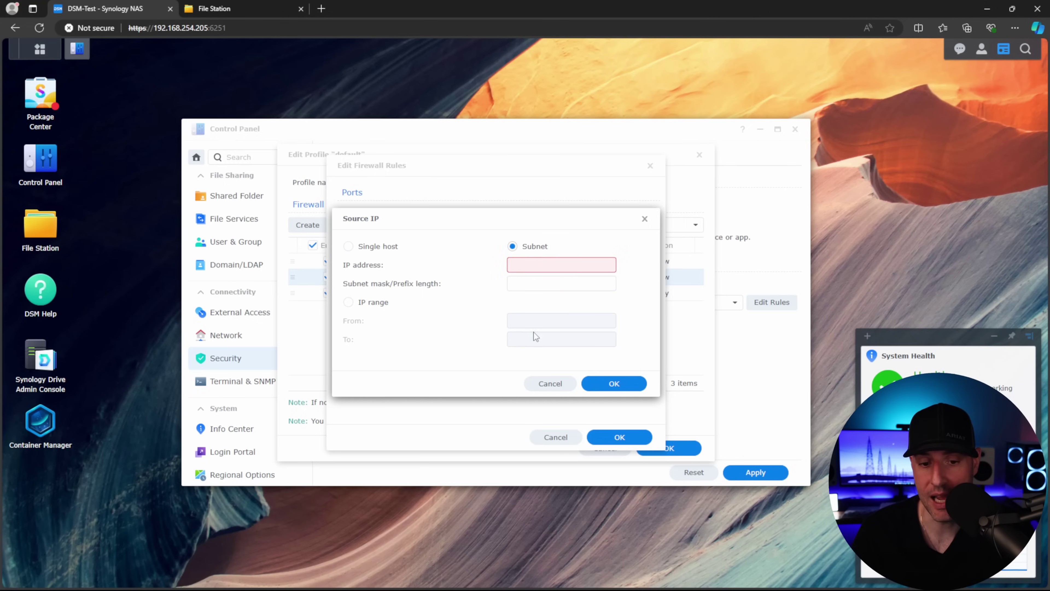
double_click(184, 29)
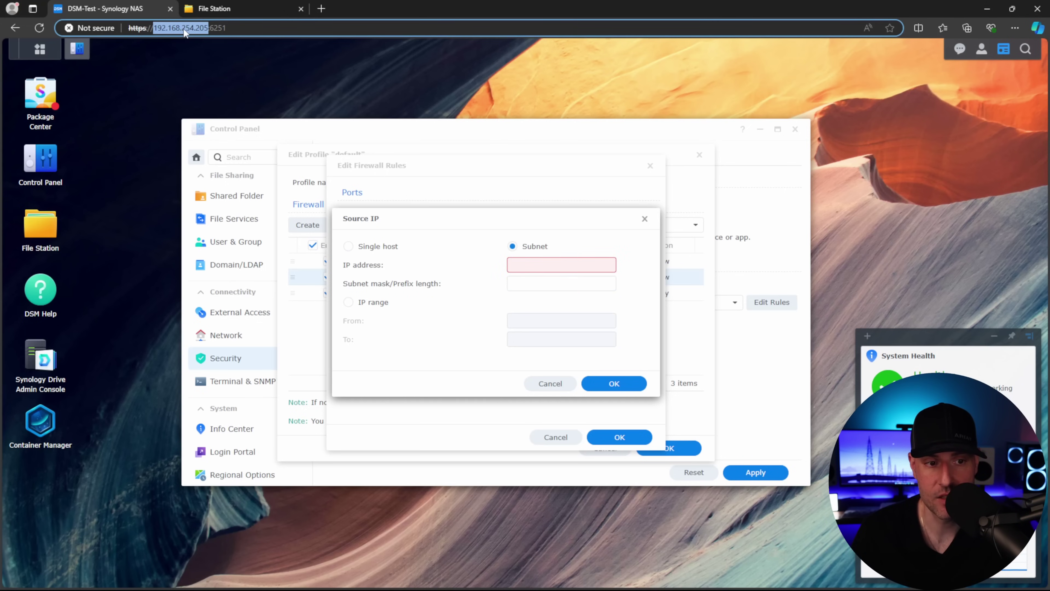
drag(194, 28, 158, 28)
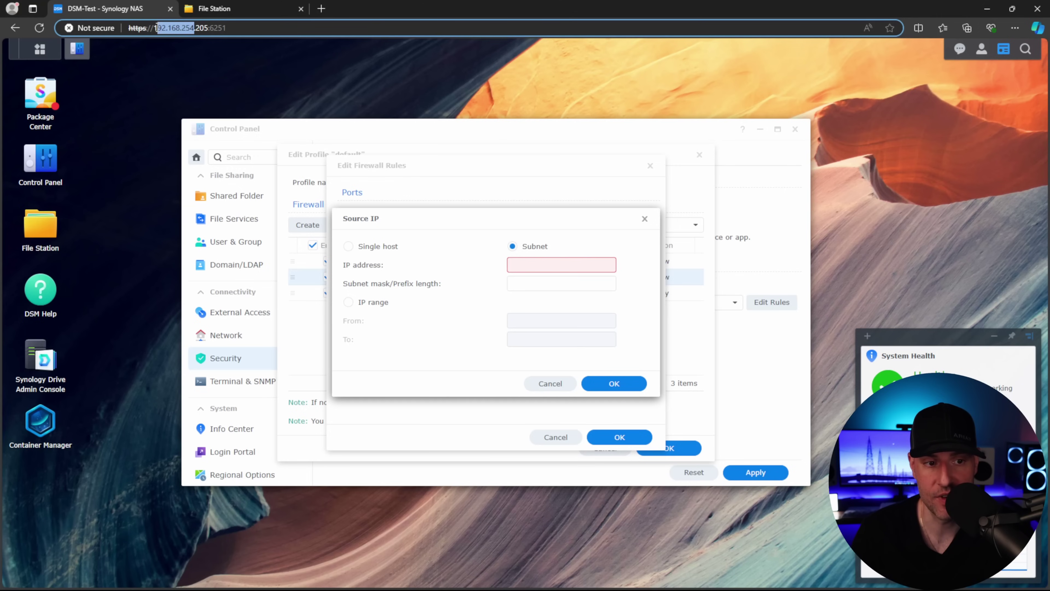
click(554, 265)
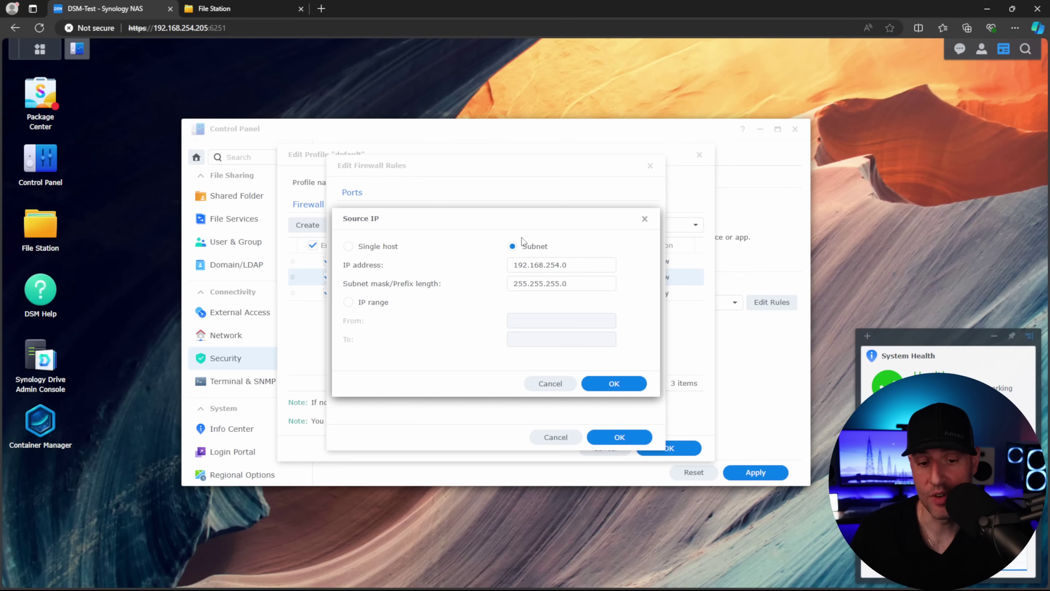
click(576, 264)
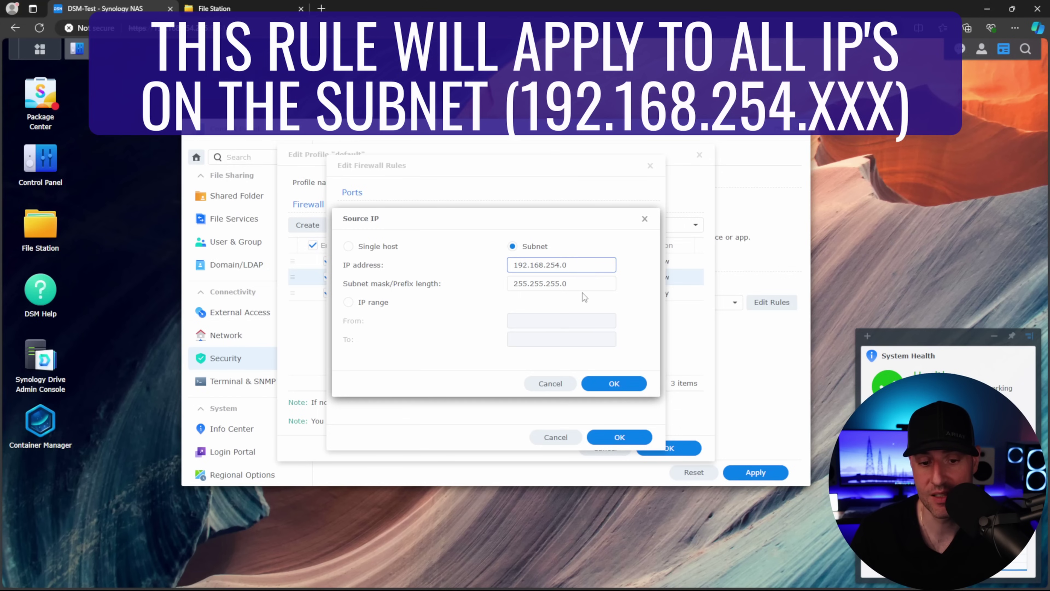
click(582, 283)
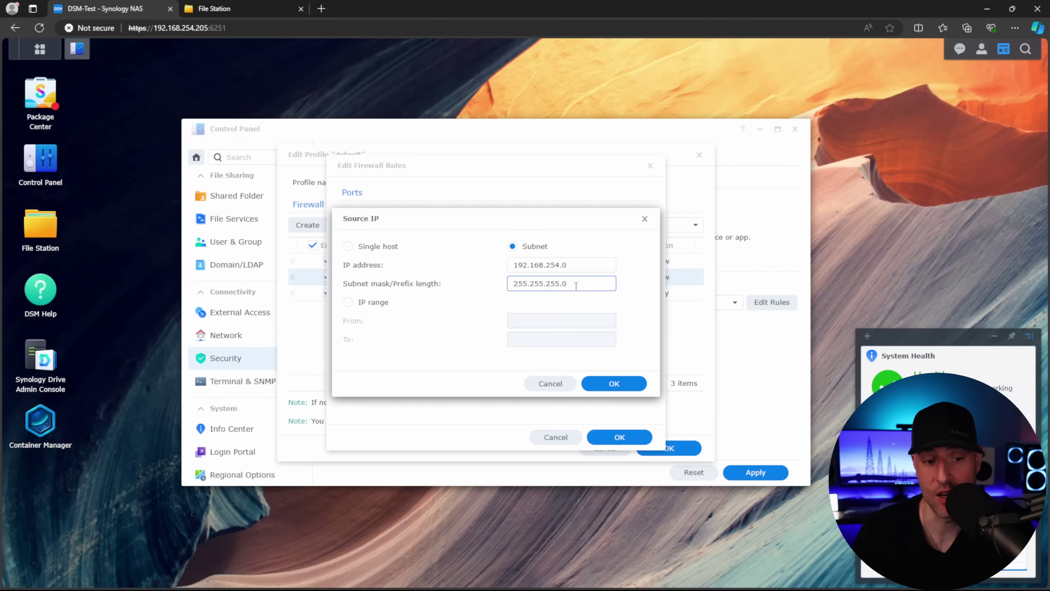
Restrict the port 7001 rule's source to the IP range 192.168.254.100 to 192.168.254.105 and save the profile.
click(372, 305)
click(558, 322)
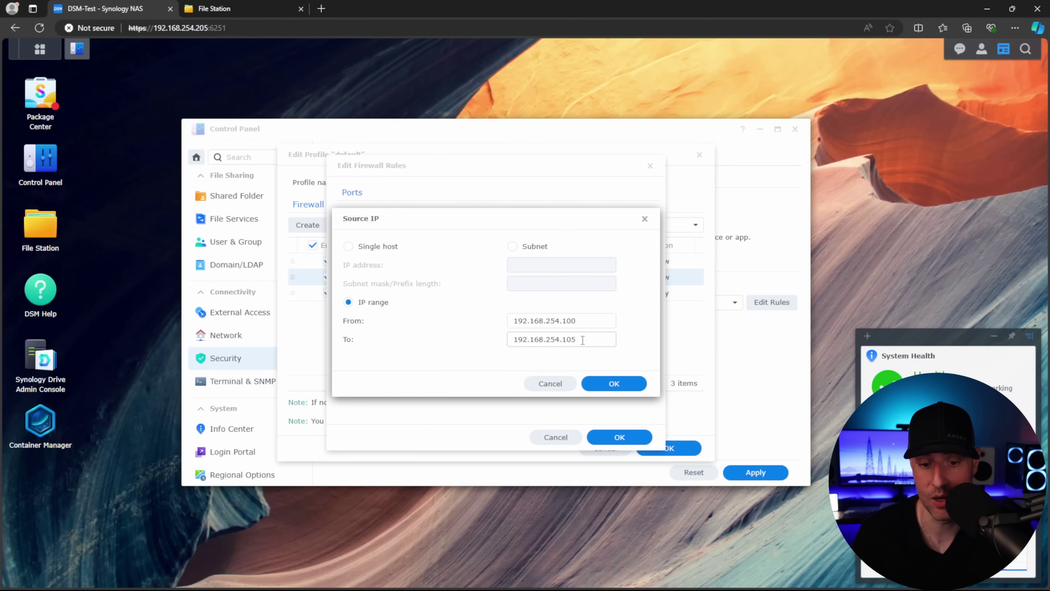
click(614, 384)
click(620, 434)
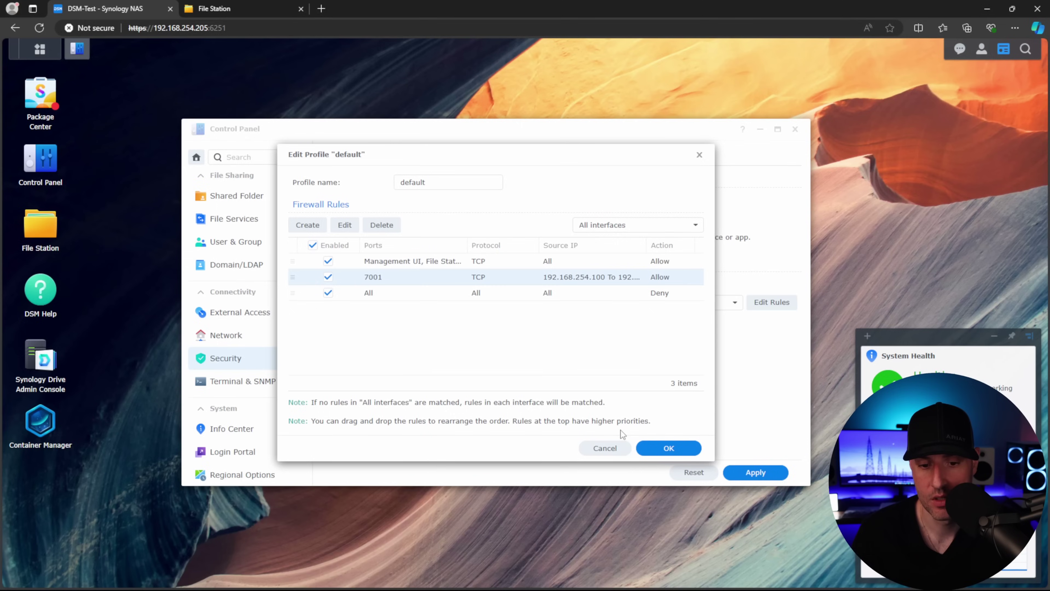
click(658, 448)
Reload File Station at 192.168.254.205:7001 to test access under the IP range restriction, and return to the firewall settings.
click(211, 9)
click(250, 28)
key(Return)
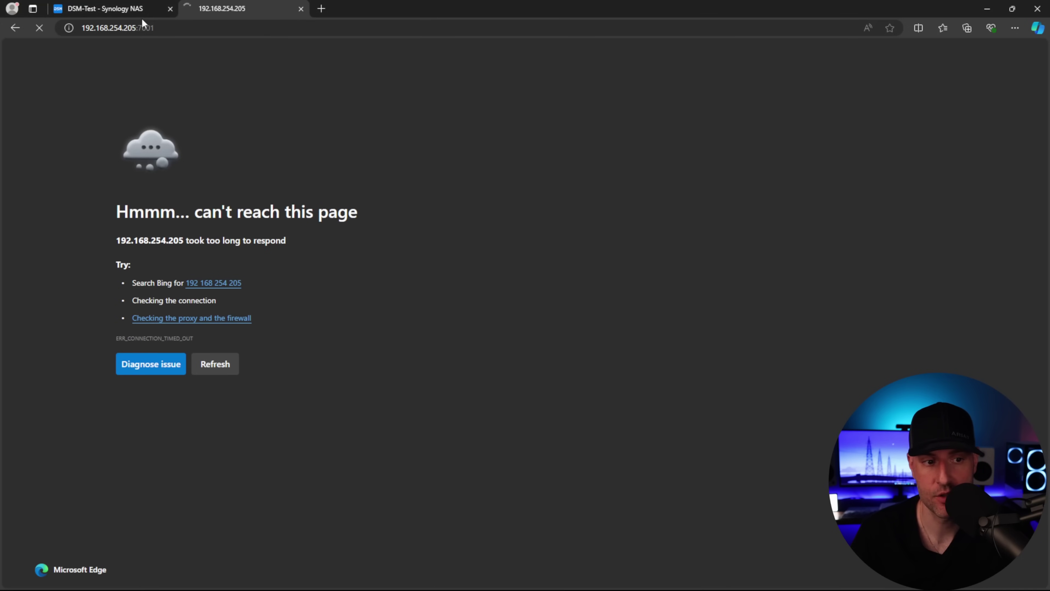
click(136, 9)
Change the port 7001 rule's source to the subnet 192.168.254.0 with mask 255.255.255.0 and save the default profile.
click(587, 319)
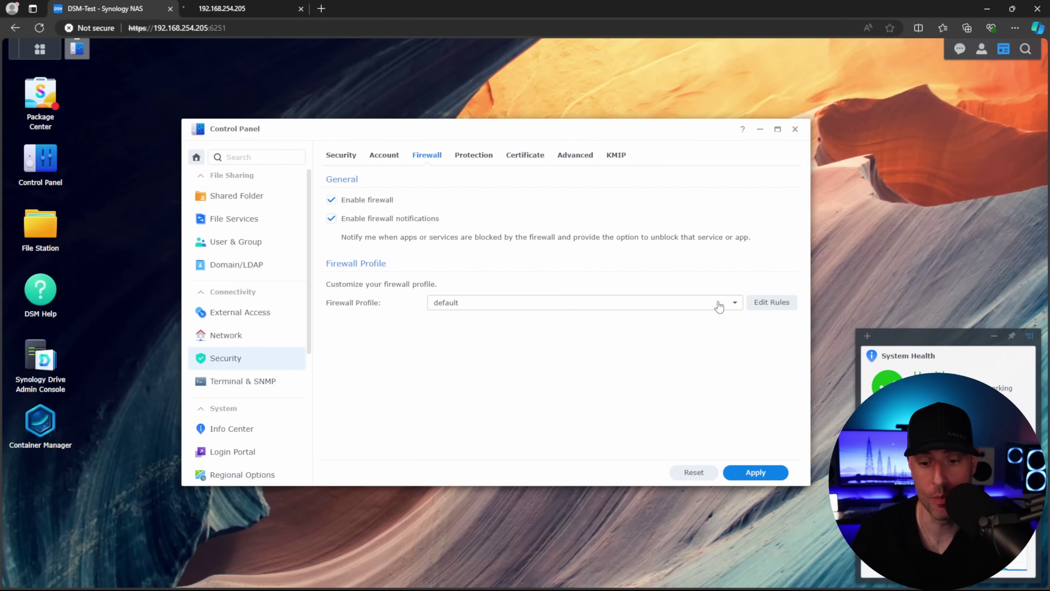
click(771, 302)
click(355, 226)
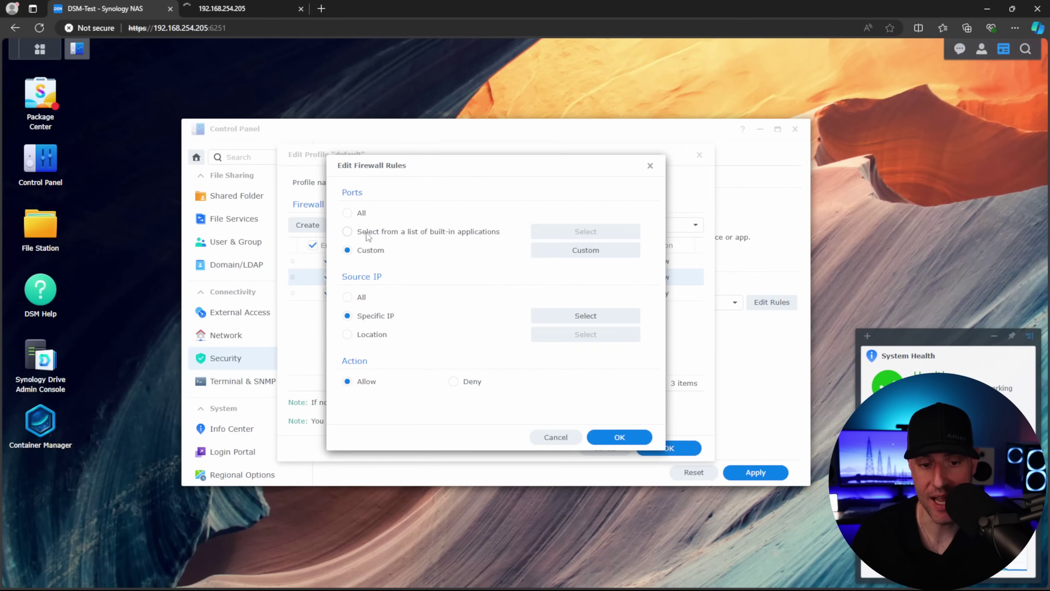
click(554, 320)
click(534, 248)
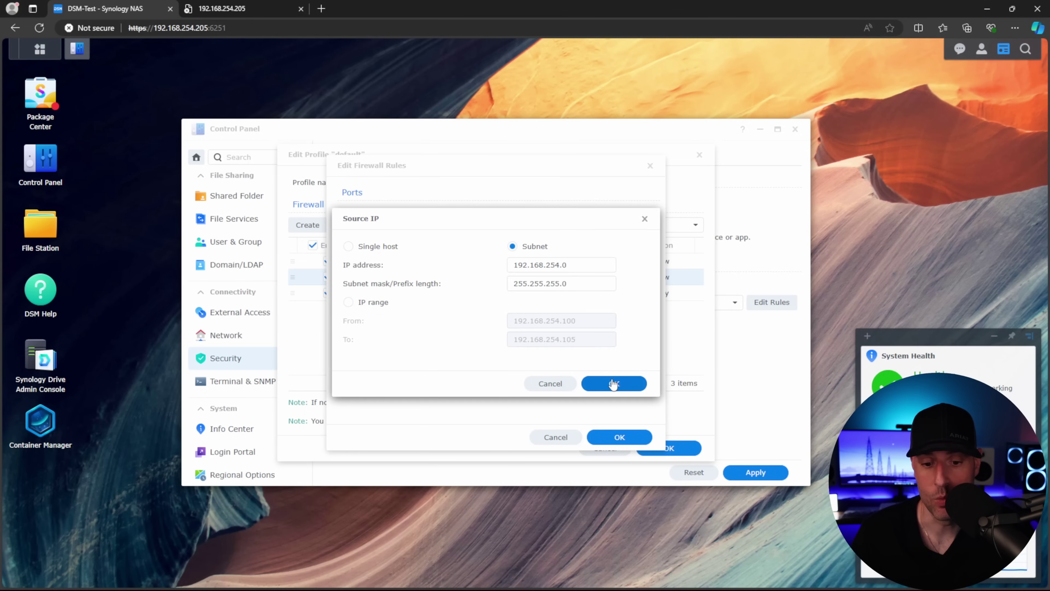
click(614, 383)
click(633, 437)
click(668, 448)
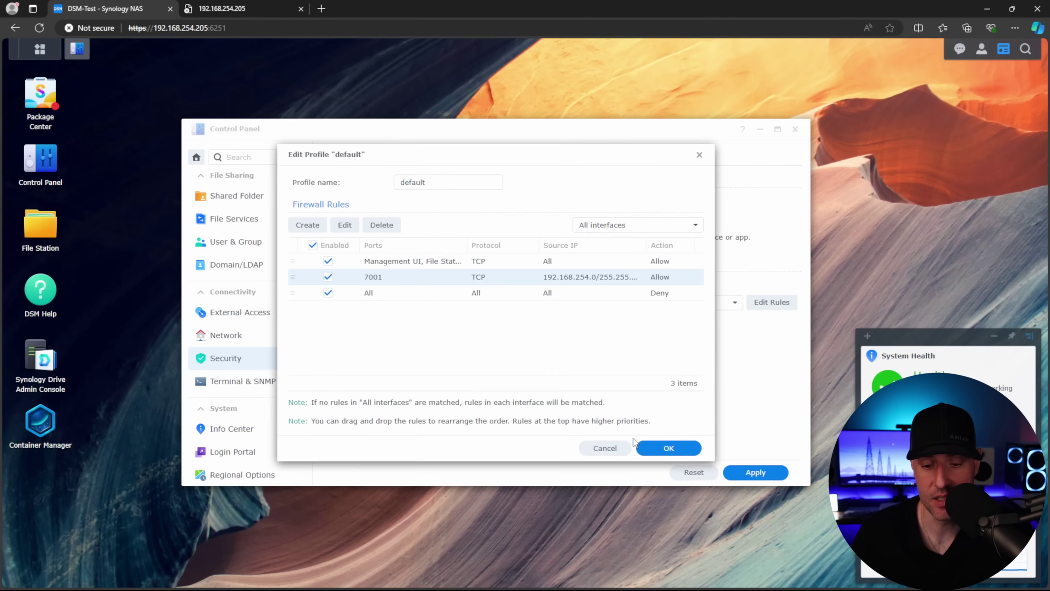
Reload File Station at 192.168.254.205:7001 to test access from the allowed subnet, and return to the firewall settings.
click(240, 11)
click(252, 28)
key(Return)
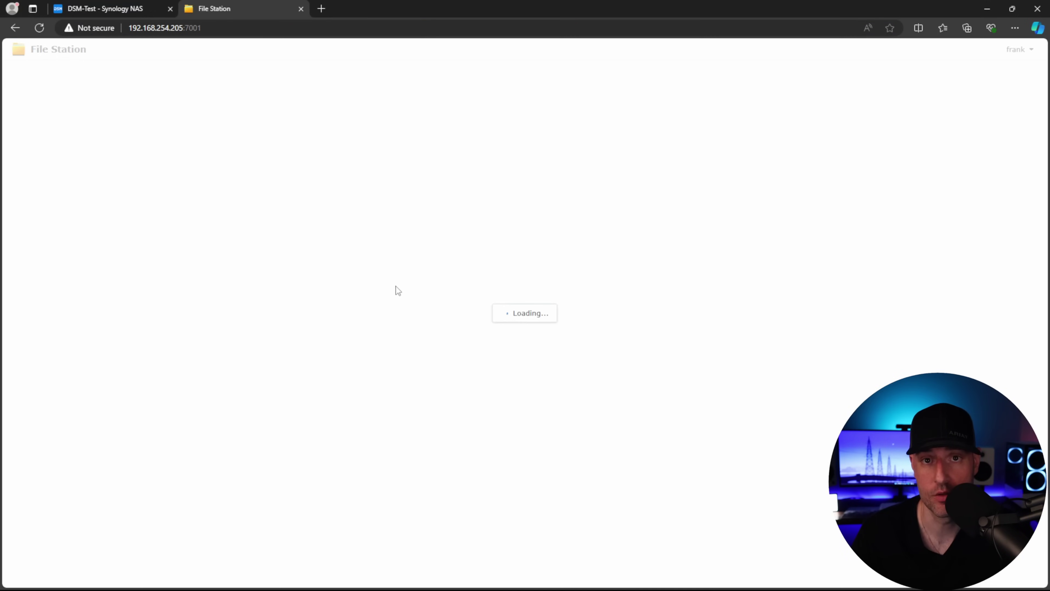
key(ctrl+1)
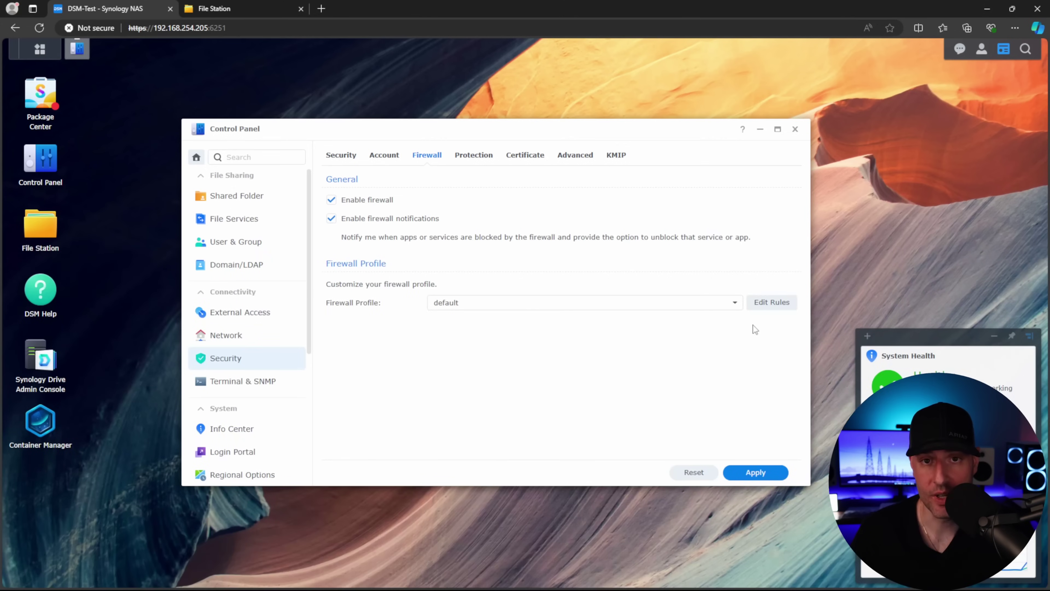
Open the port 7001 rule, move its dialog aside to examine the default profile's rule list, and close the rule without changes.
click(774, 304)
click(389, 276)
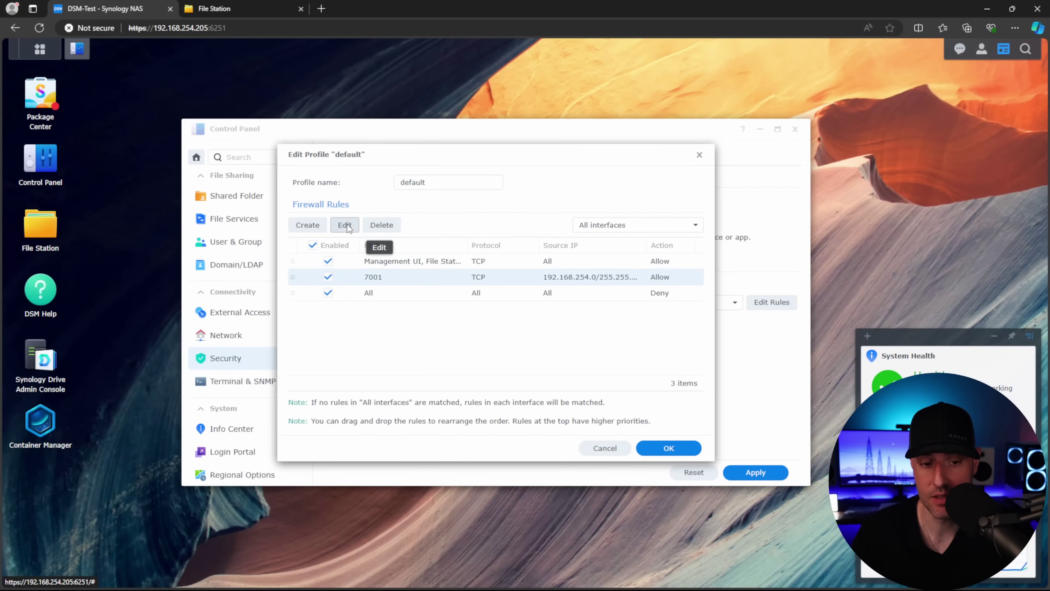
click(347, 227)
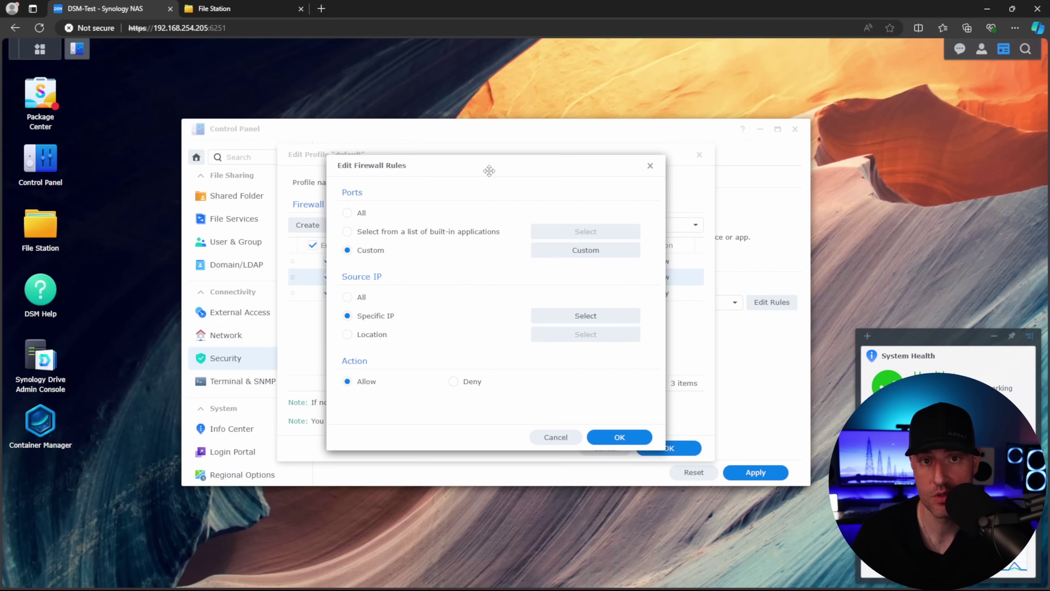
drag(555, 166, 546, 308)
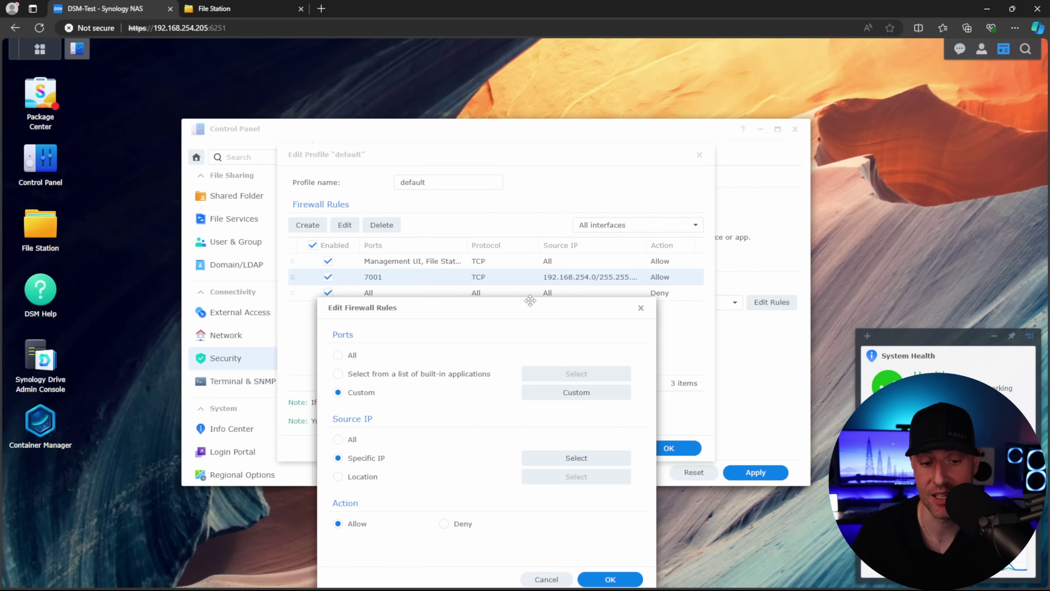
drag(523, 306, 532, 297)
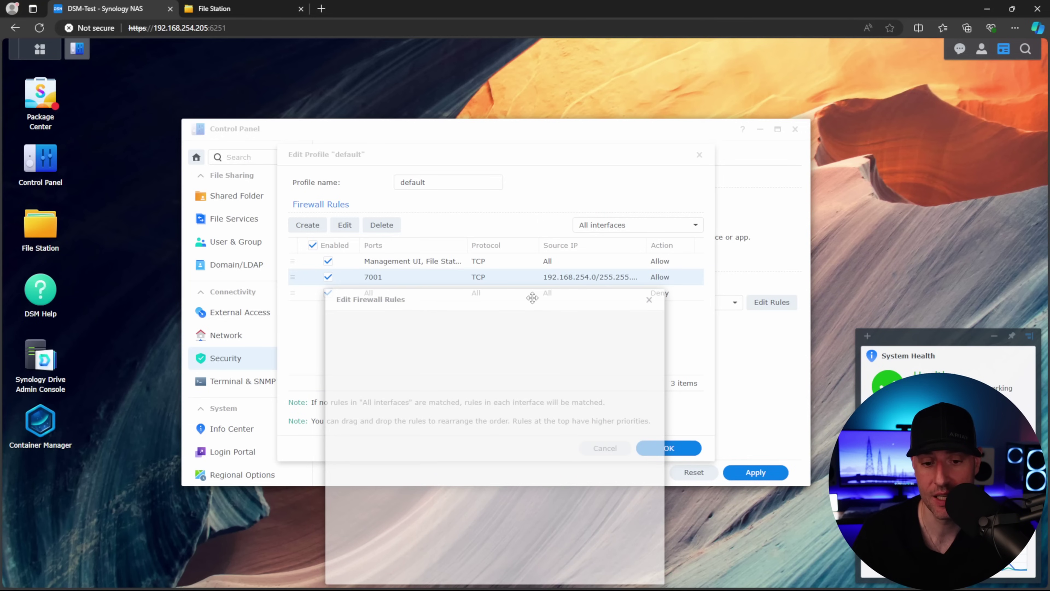
drag(533, 298, 504, 145)
key(Escape)
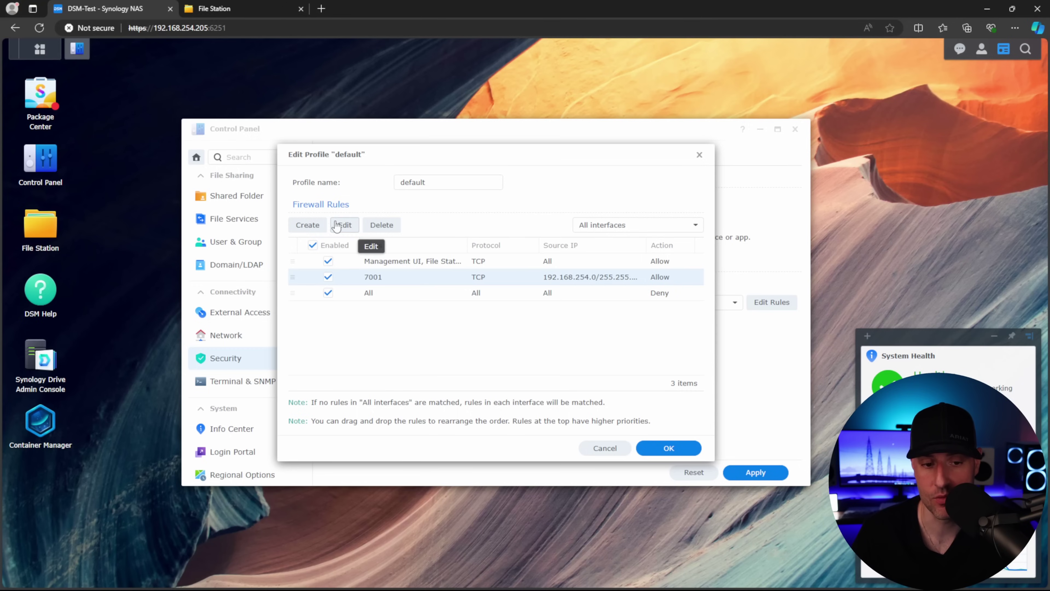
Try an allow rule for TCP port 7001 from the United States of America above the deny-all rule, and delete it.
click(307, 224)
click(374, 251)
click(575, 252)
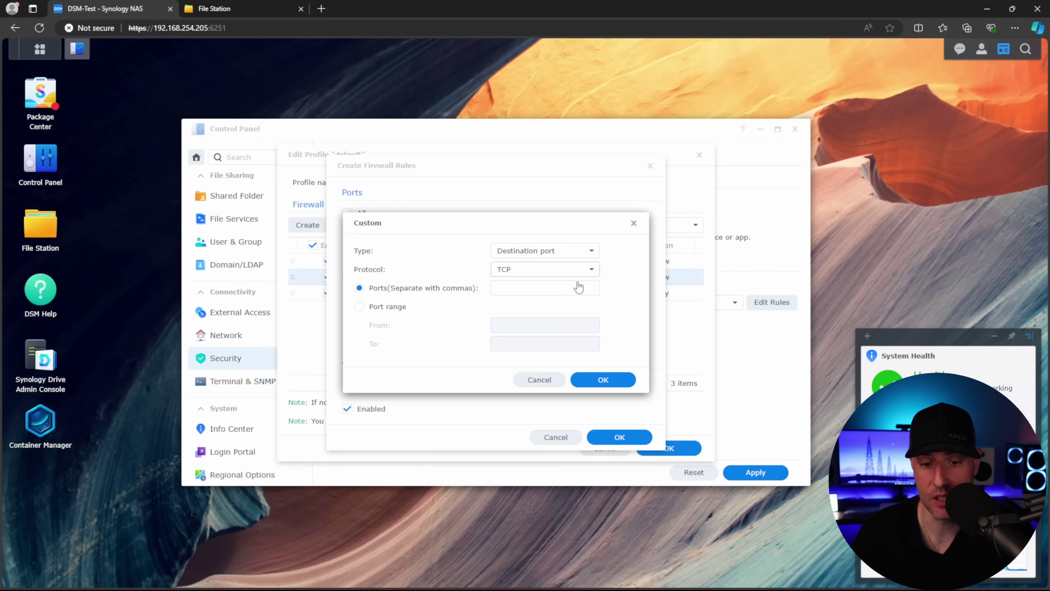
key(Escape)
click(367, 318)
click(368, 334)
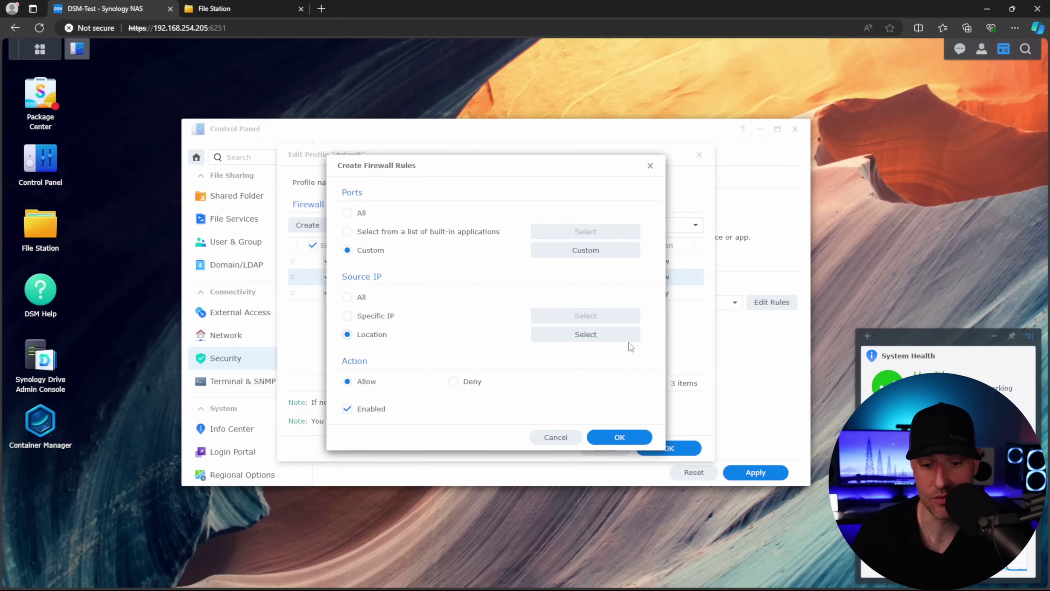
click(628, 338)
click(627, 406)
click(622, 437)
drag(480, 308, 480, 296)
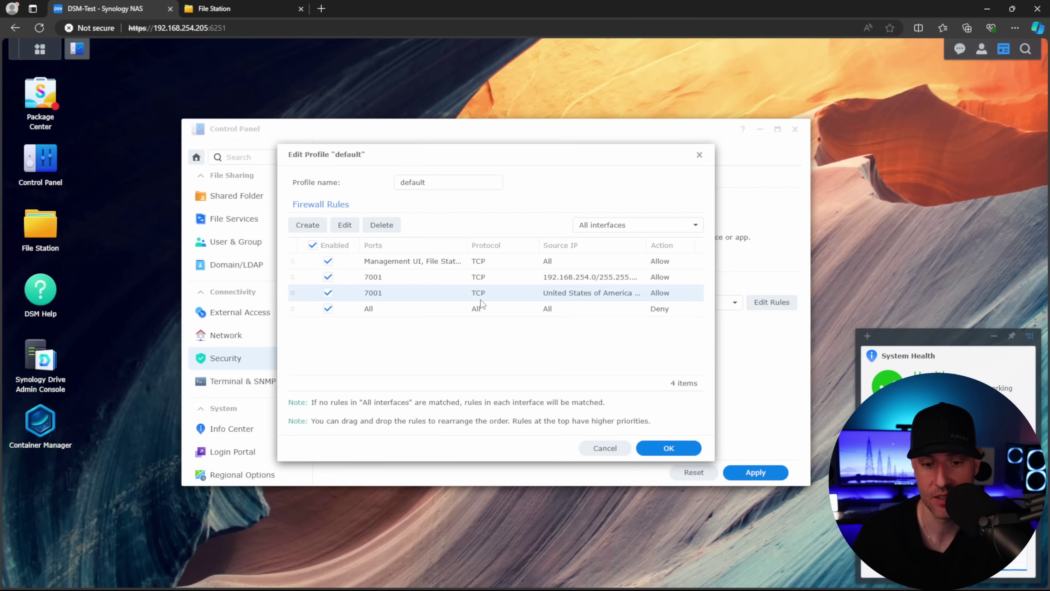
click(382, 225)
Set the port 7001 rule to allow all ports, keeping 192.168.254.0 with mask 255.255.255.0 as its source subnet.
click(403, 280)
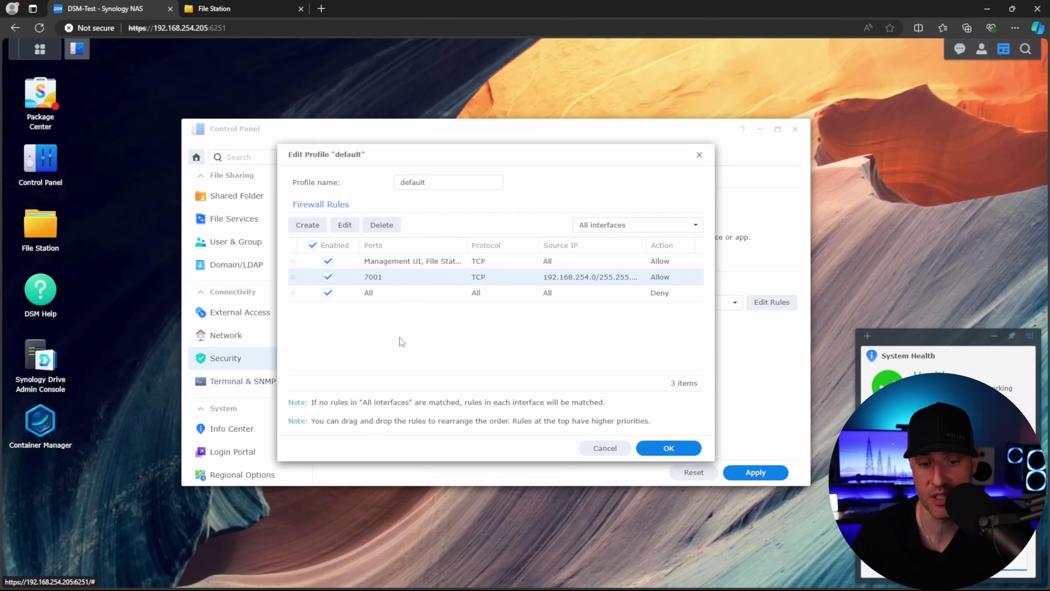
click(347, 226)
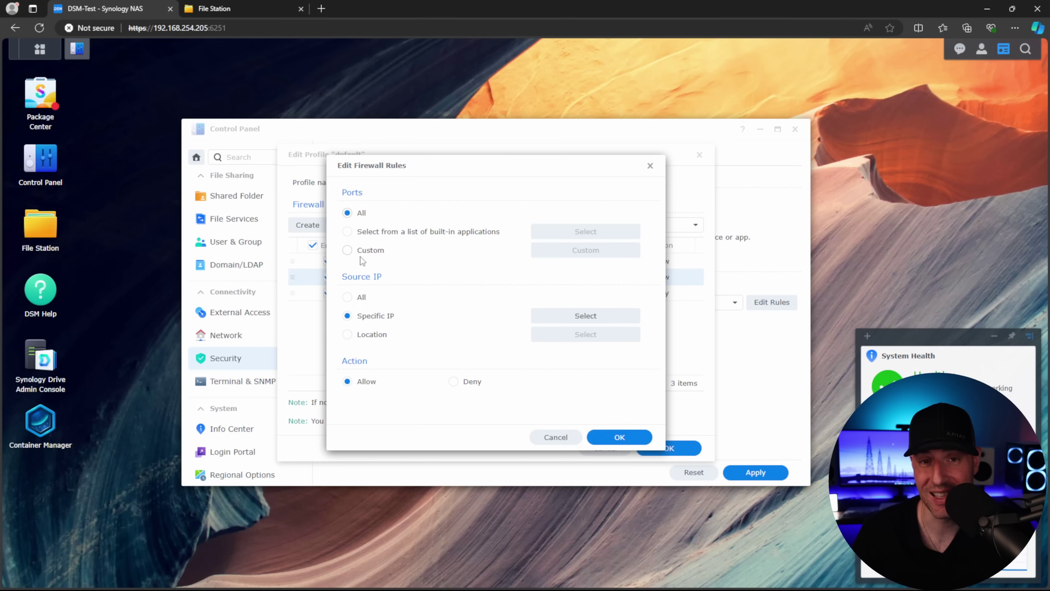
click(585, 315)
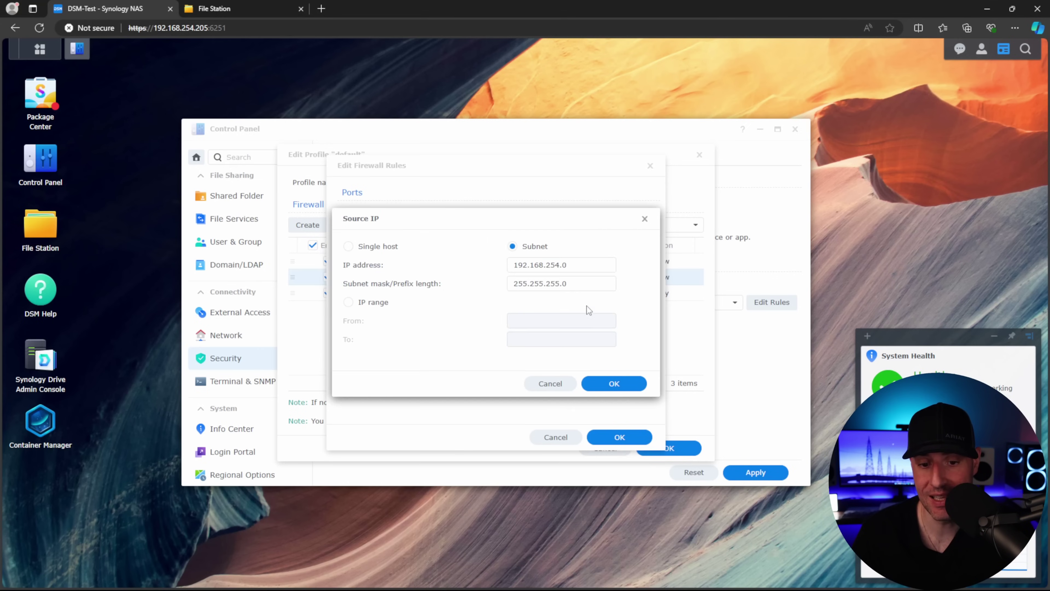
click(606, 383)
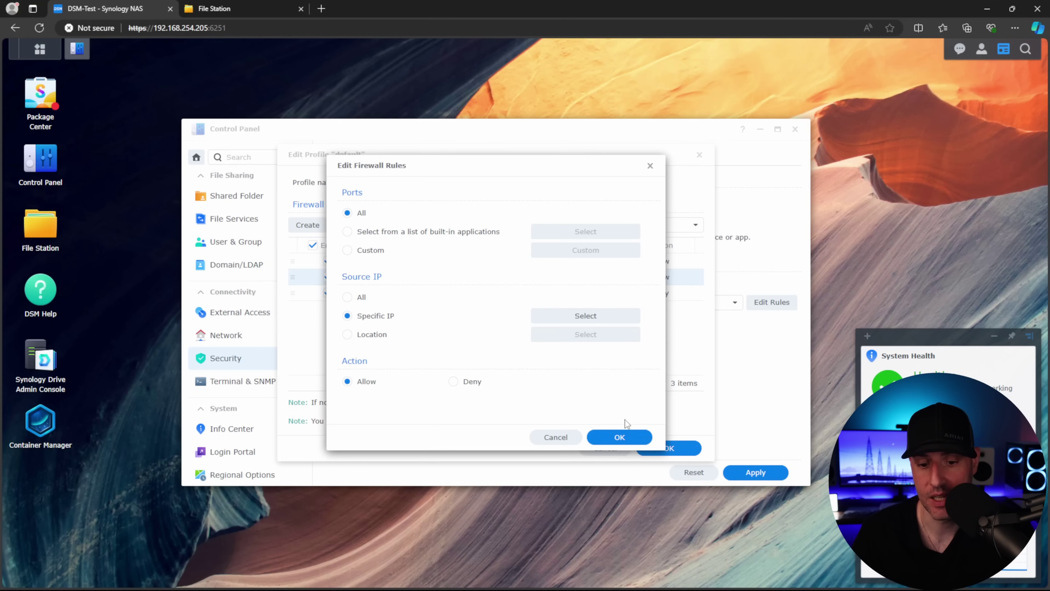
click(616, 433)
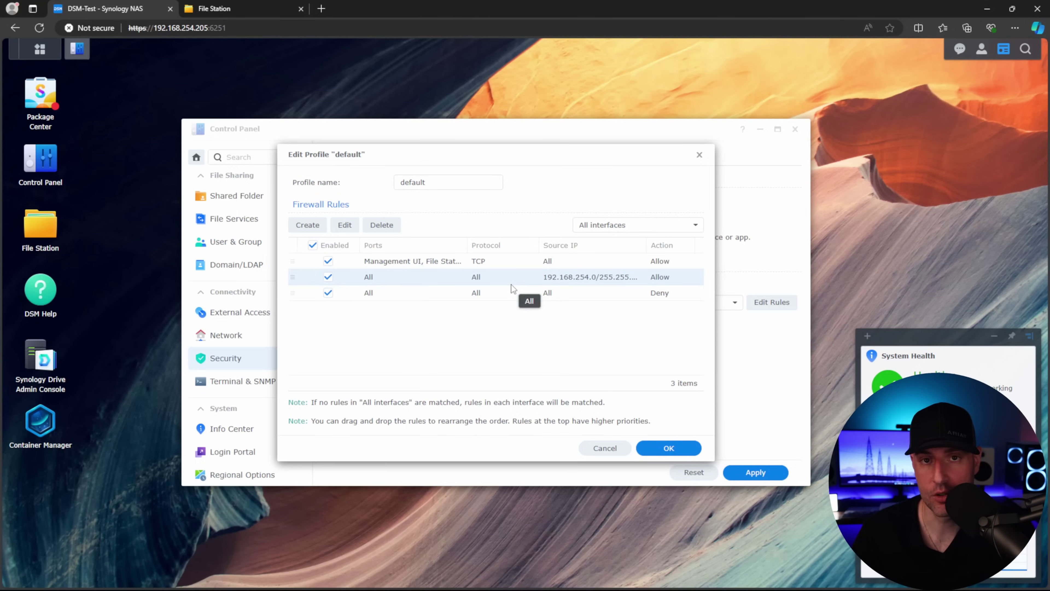
Start a new allow rule and select Hyper Backup Vault, port 6281, from the built-in applications.
click(310, 225)
click(585, 231)
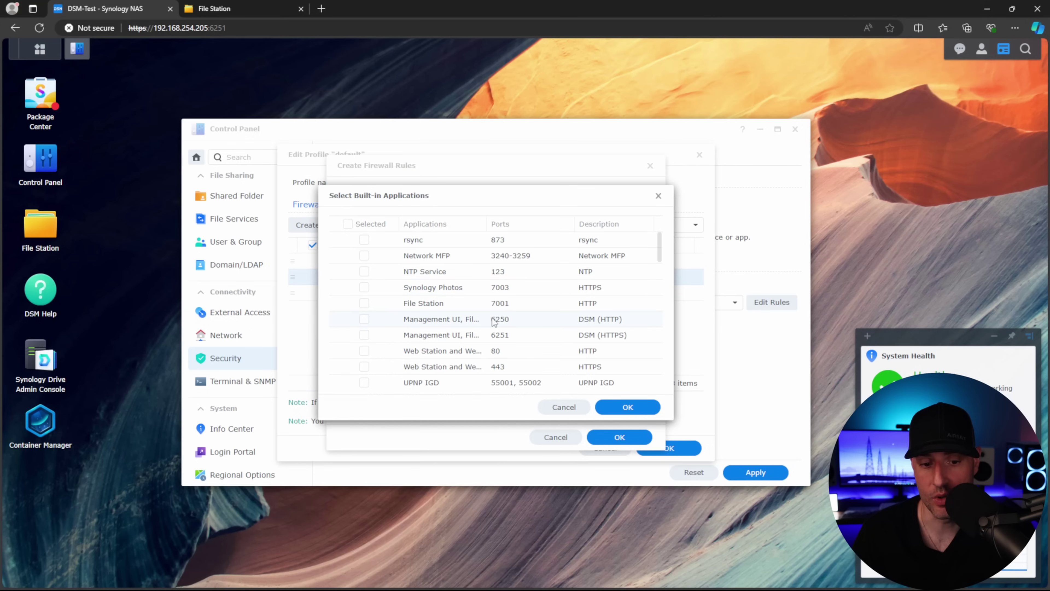
scroll(435, 318, down, 5)
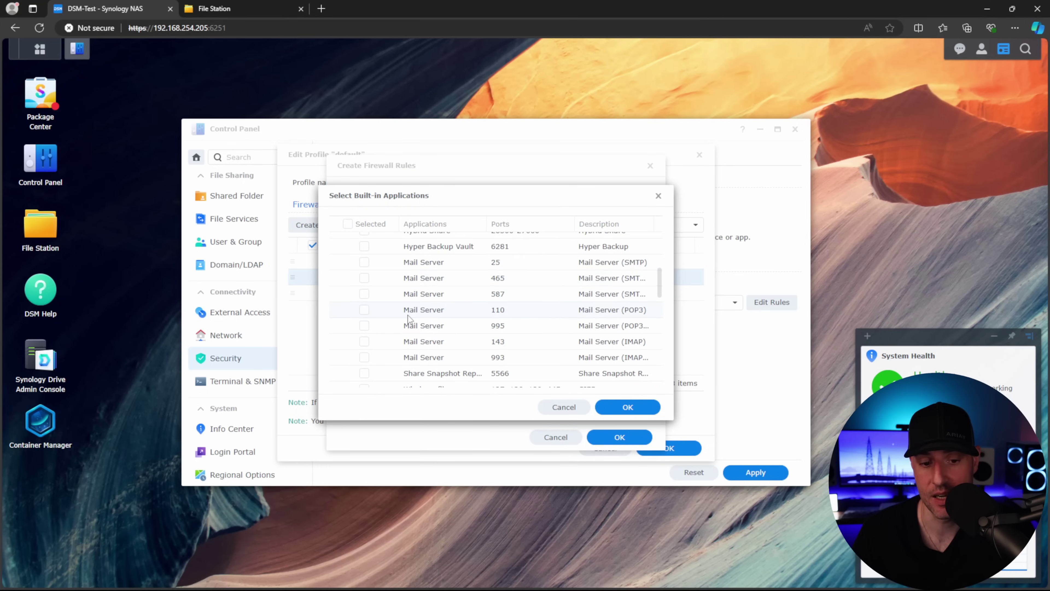
scroll(408, 318, up, 1)
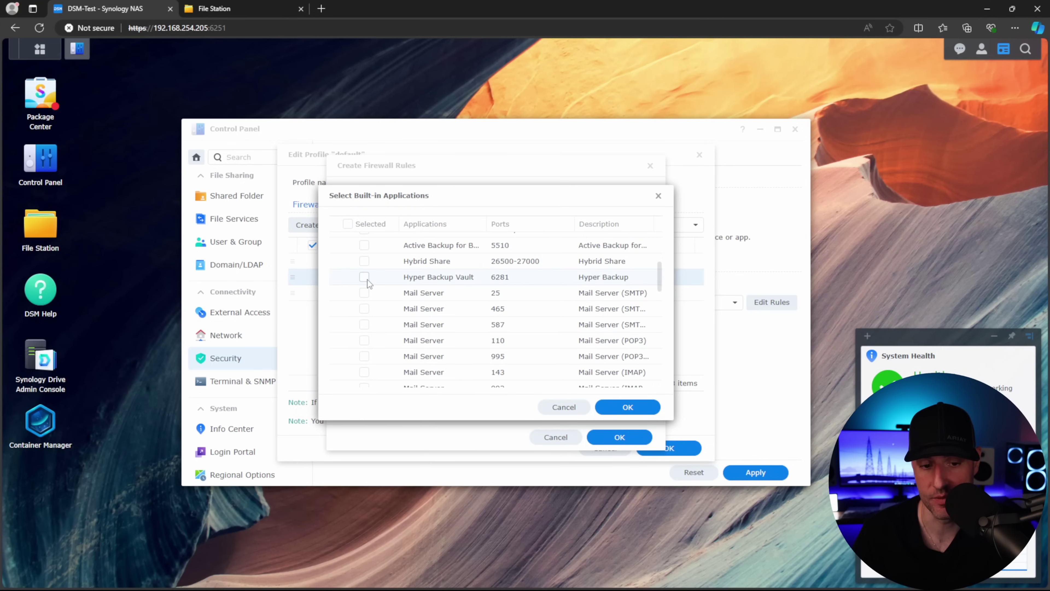
click(364, 277)
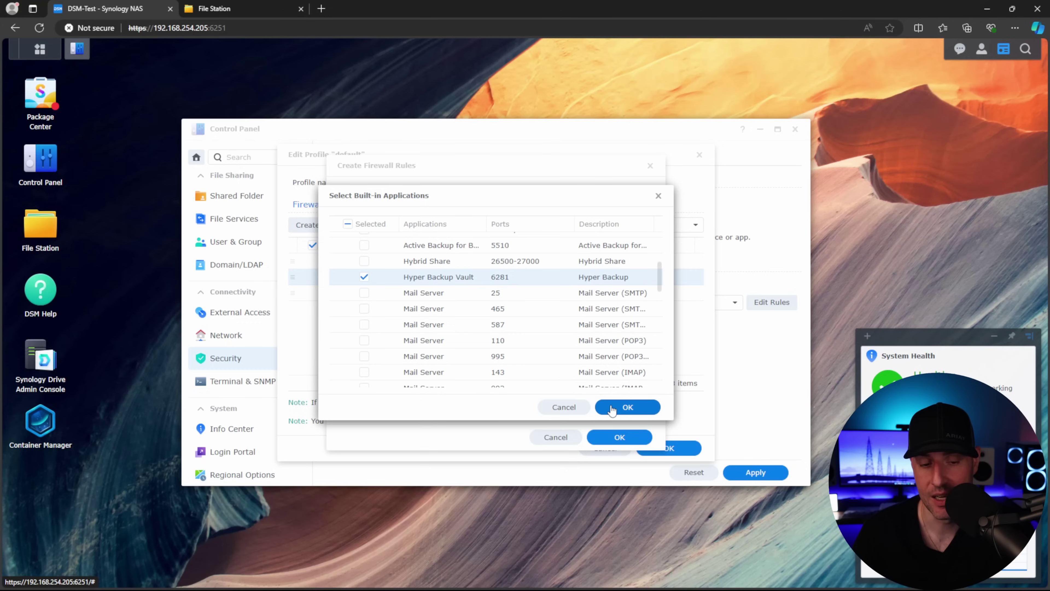
Try including Web Station port 80, DSM ports 6251 and 6250, and File Station port 7001 in the rule, and clear them again.
scroll(387, 295, up, 3)
click(364, 290)
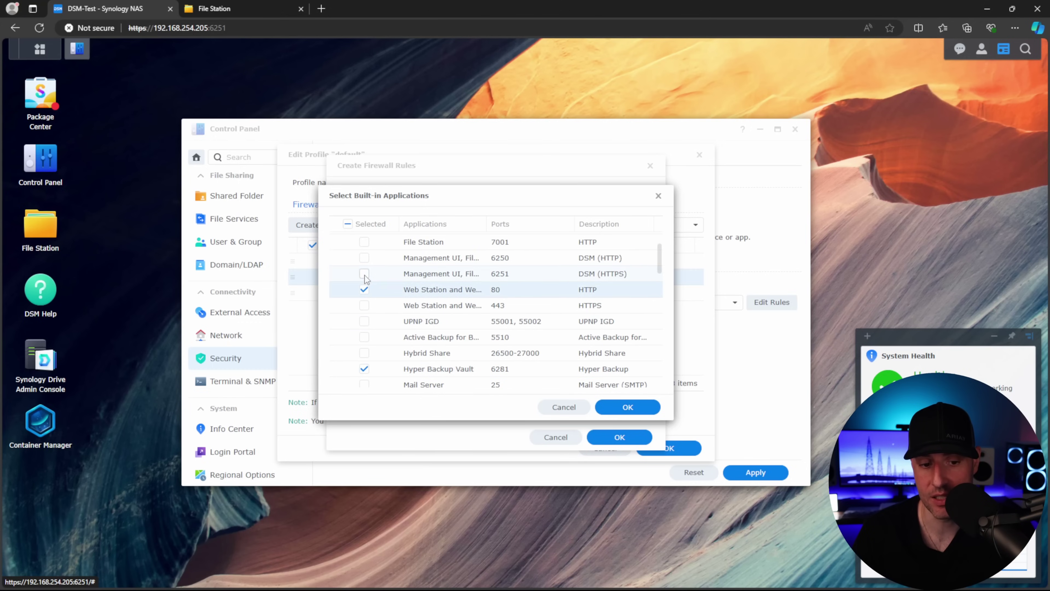
click(364, 273)
click(364, 258)
click(364, 242)
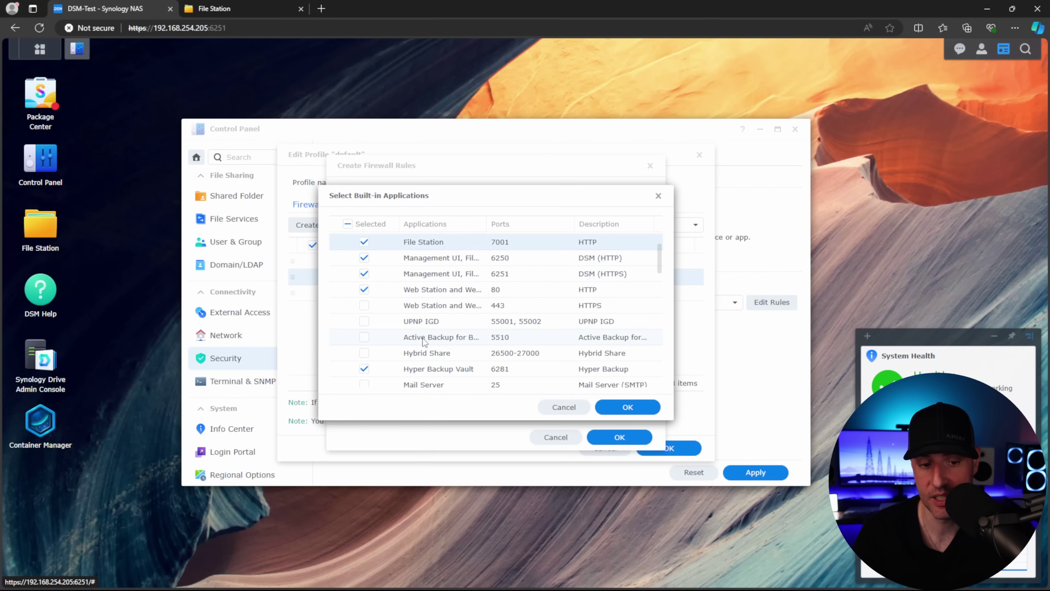
click(365, 290)
click(365, 273)
click(364, 257)
click(365, 241)
Confirm the Hyper Backup Vault selection and save the rule to allow it from all sources.
scroll(537, 336, up, 2)
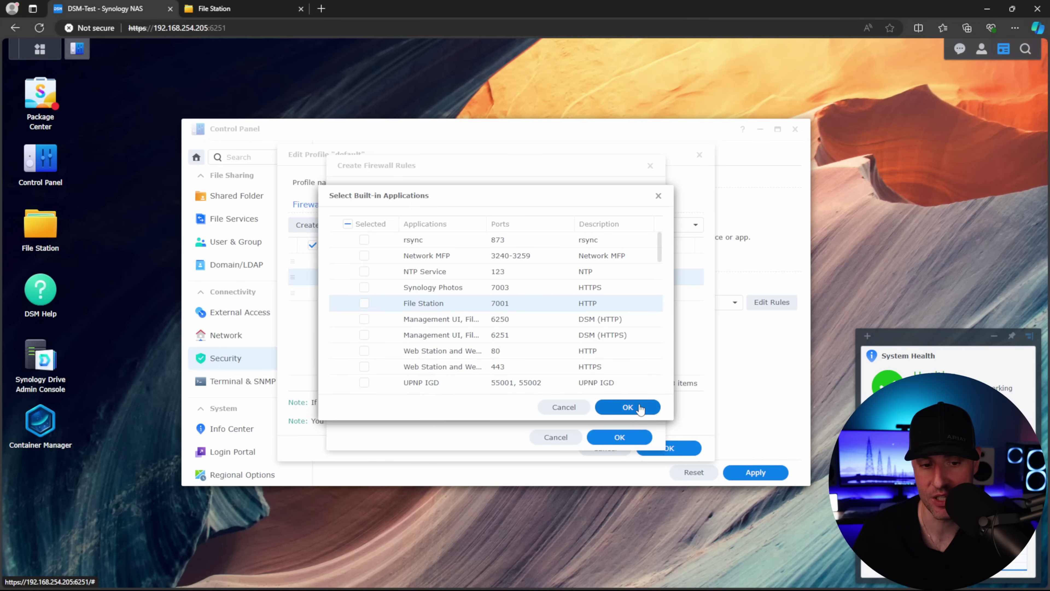
click(627, 407)
key(Return)
Add an allow rule for the built-in encrypted terminal service from all sources and place it above the deny-all rule.
click(307, 225)
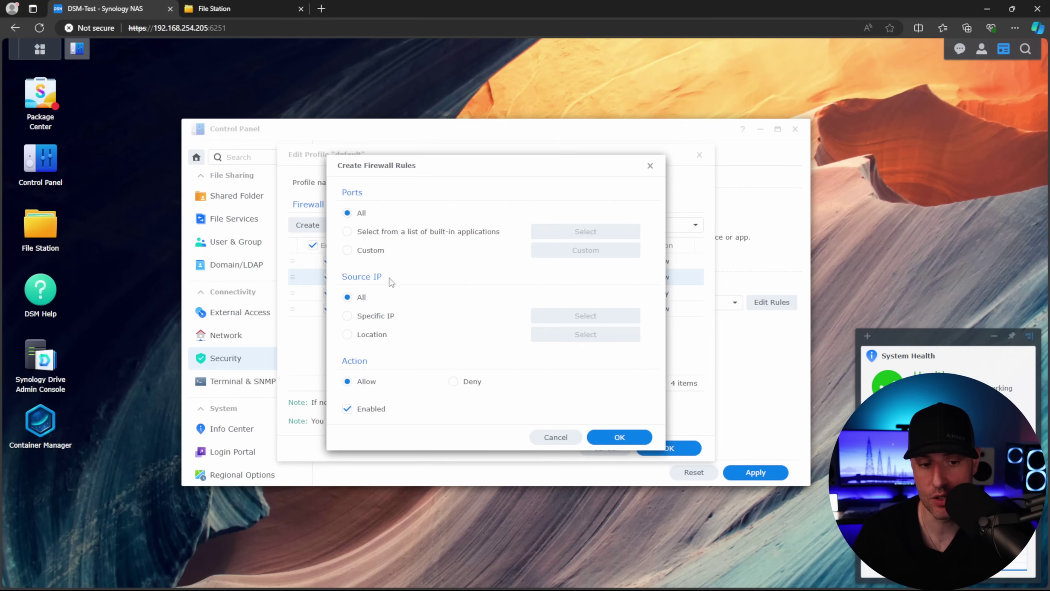
click(347, 231)
click(585, 232)
scroll(536, 339, down, 5)
key(Escape)
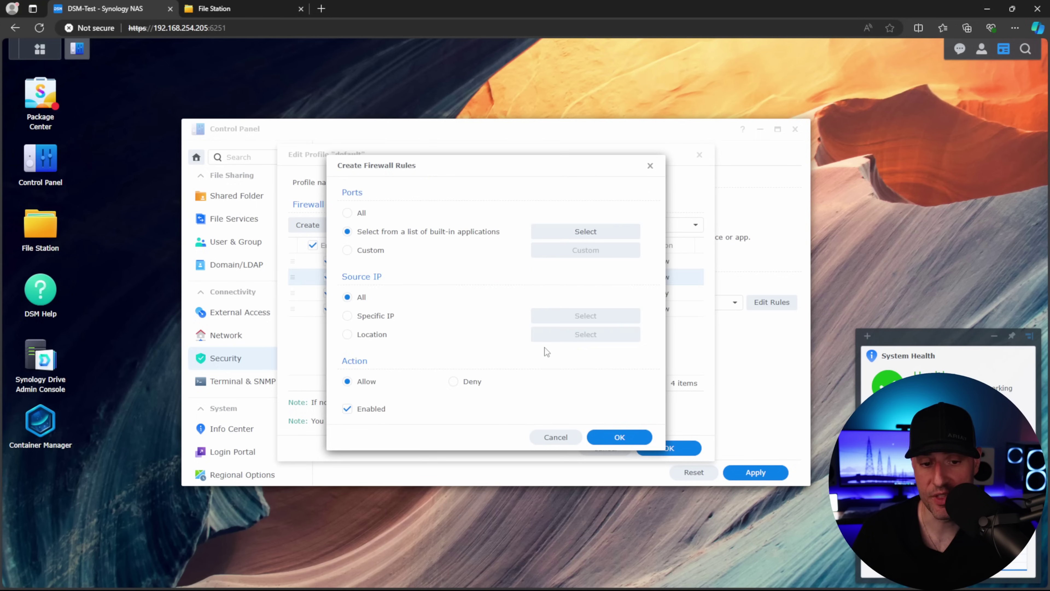
click(618, 436)
mouse_move(398, 306)
mouse_down()
mouse_move(401, 297)
mouse_move(416, 326)
mouse_move(417, 310)
mouse_up()
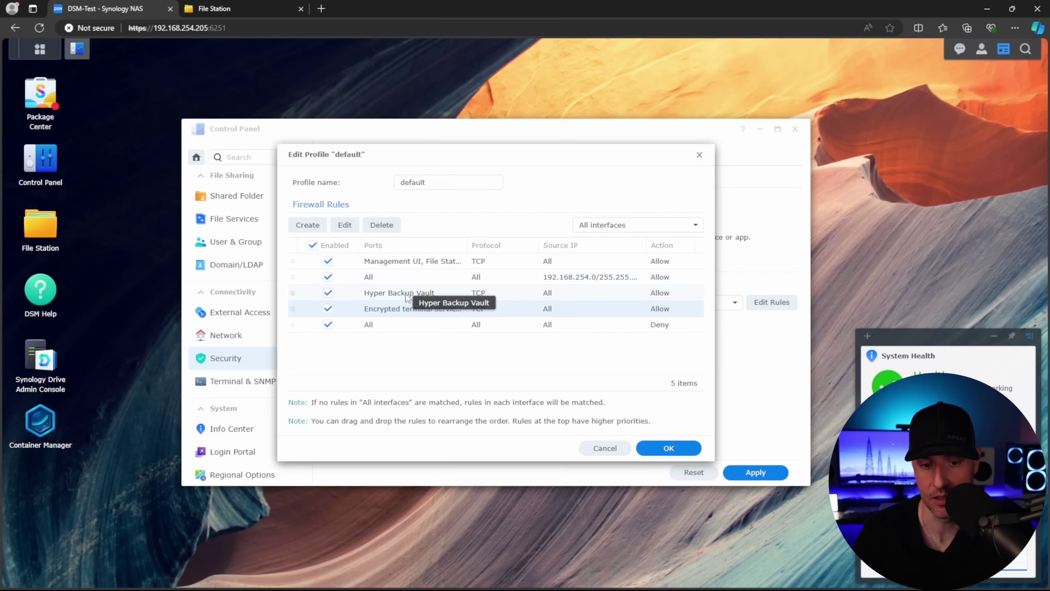
Delete the deny-all rule from All interfaces and set LAN 1 to deny access if no rules are matched.
click(392, 326)
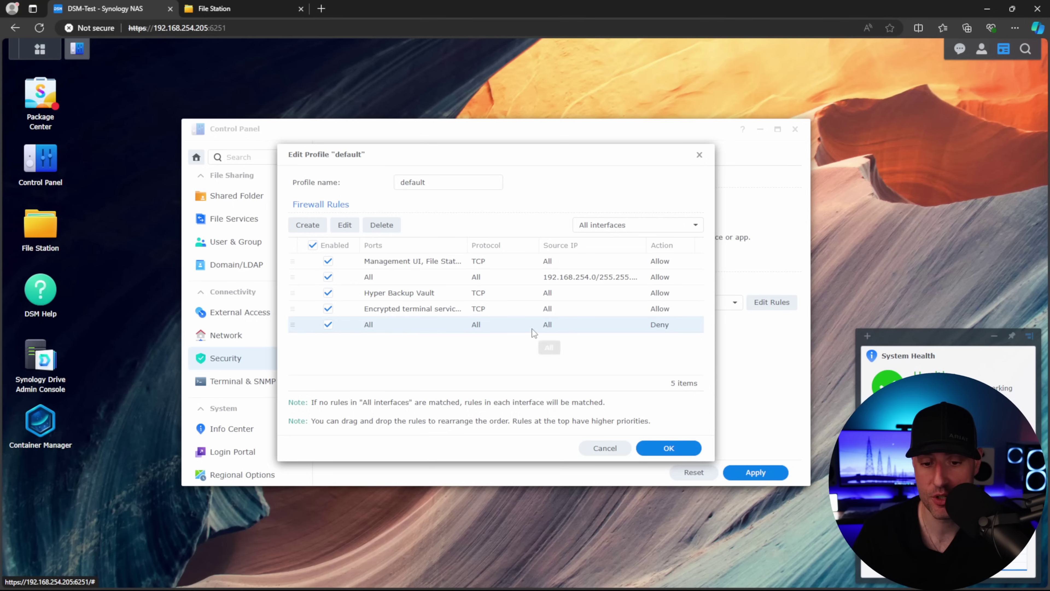
click(381, 224)
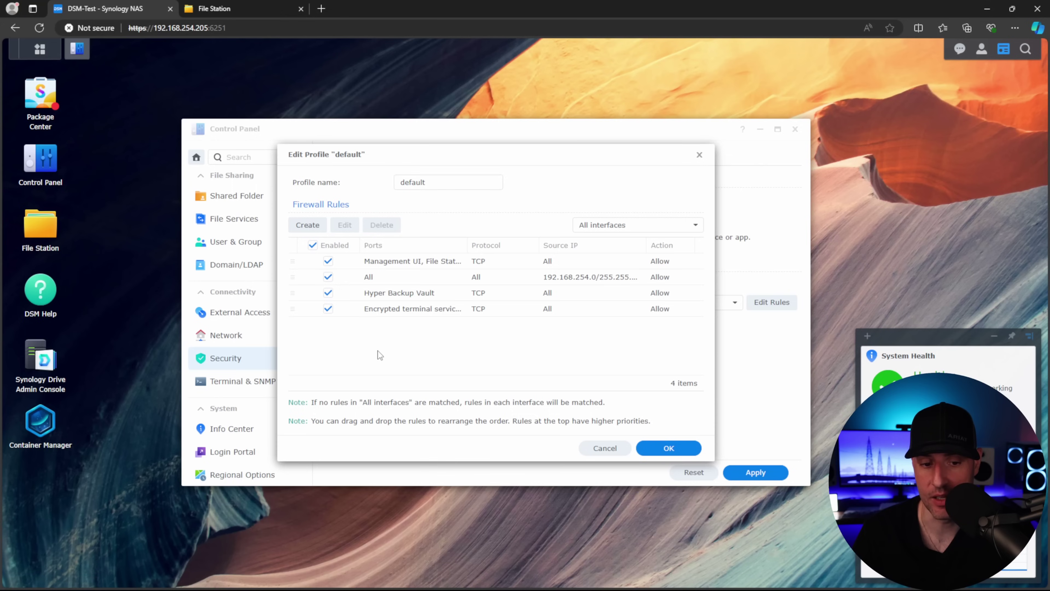
click(612, 225)
click(614, 264)
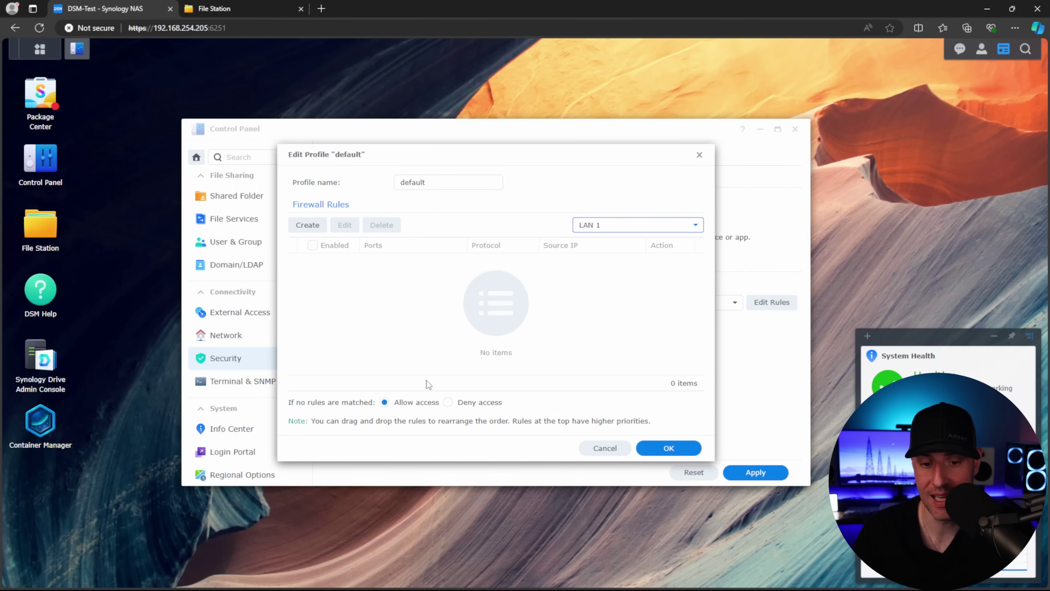
click(460, 407)
Set each remaining network interface to deny access if no rules are matched, and return to the All interfaces rules.
click(621, 234)
click(618, 277)
click(482, 402)
click(643, 235)
click(616, 292)
click(632, 225)
click(595, 306)
click(484, 404)
click(653, 227)
click(621, 323)
click(486, 405)
click(618, 230)
click(614, 247)
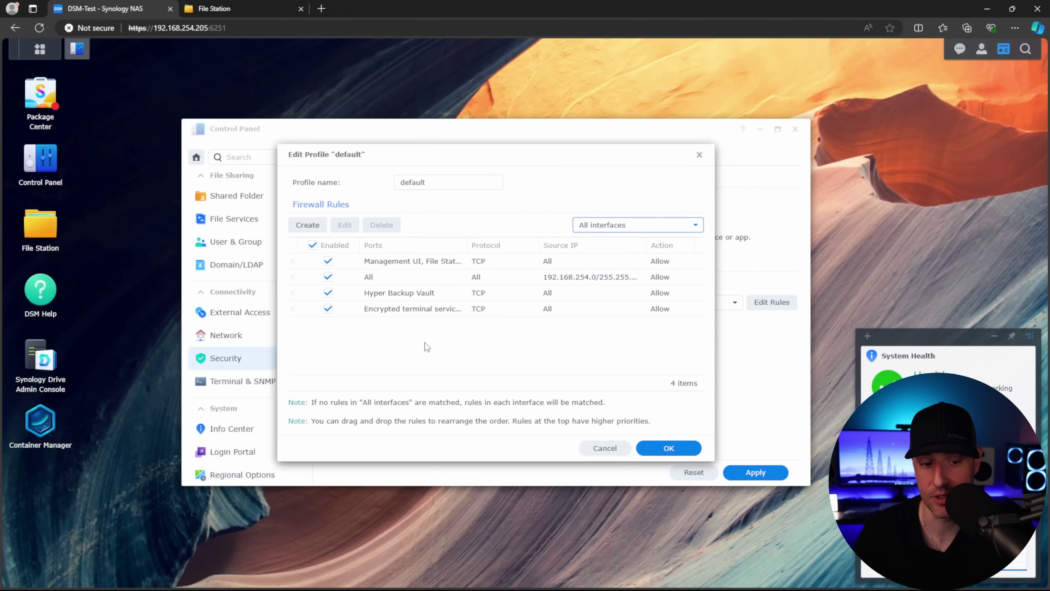
Examine the local subnet rule and the Management UI rule in the All interfaces list.
click(422, 283)
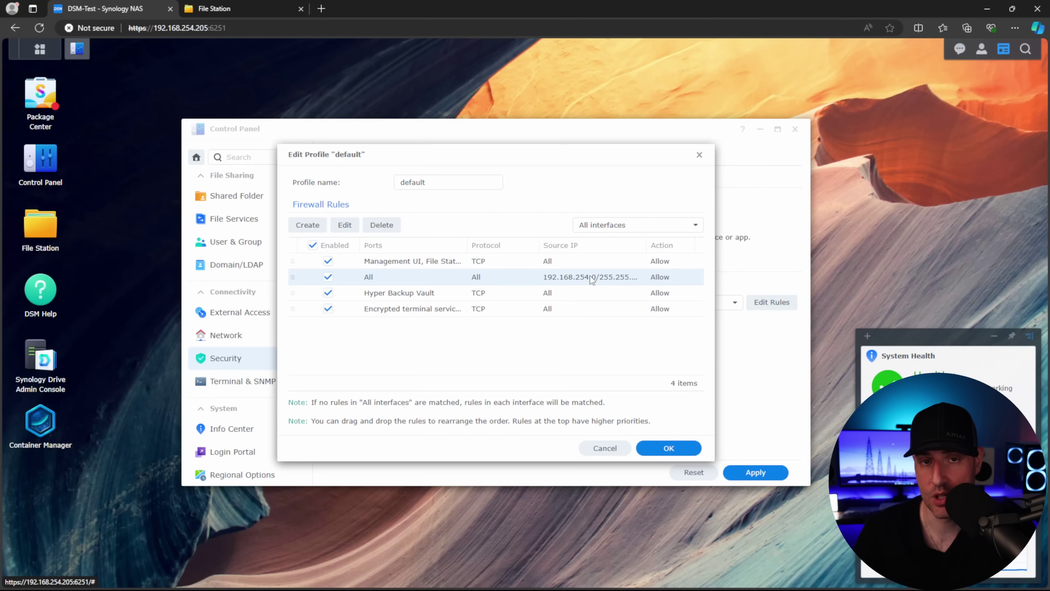
click(578, 266)
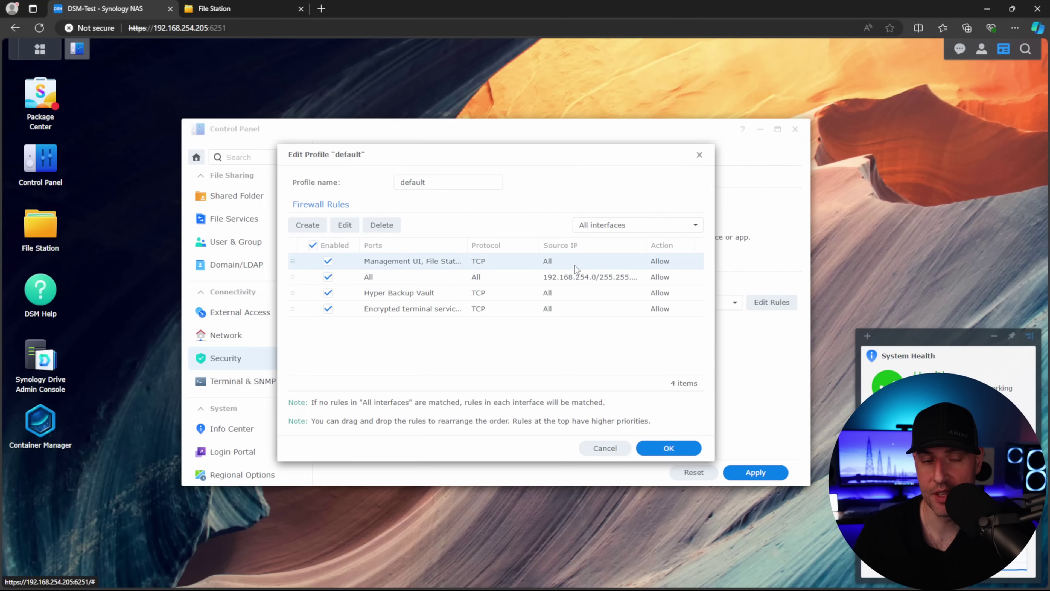